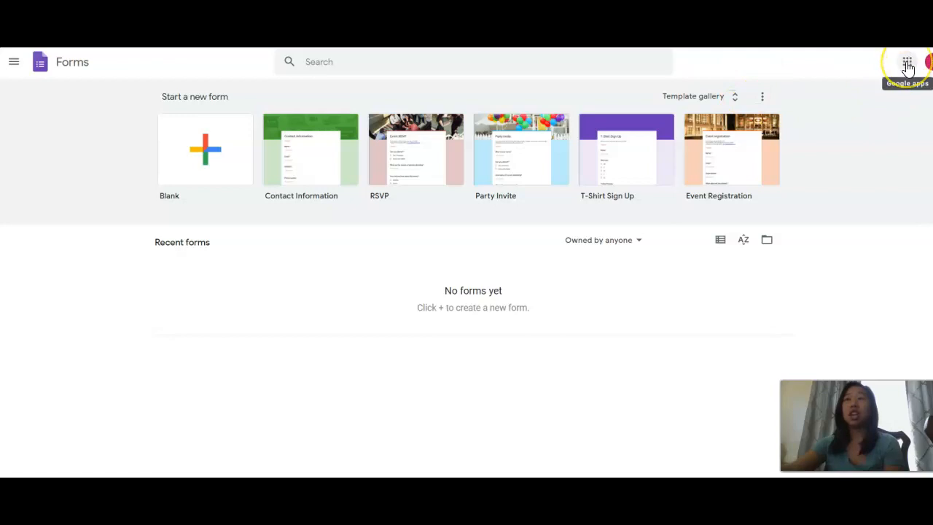
- Look through the Google apps list and open the full catalogue of Google products
click(907, 65)
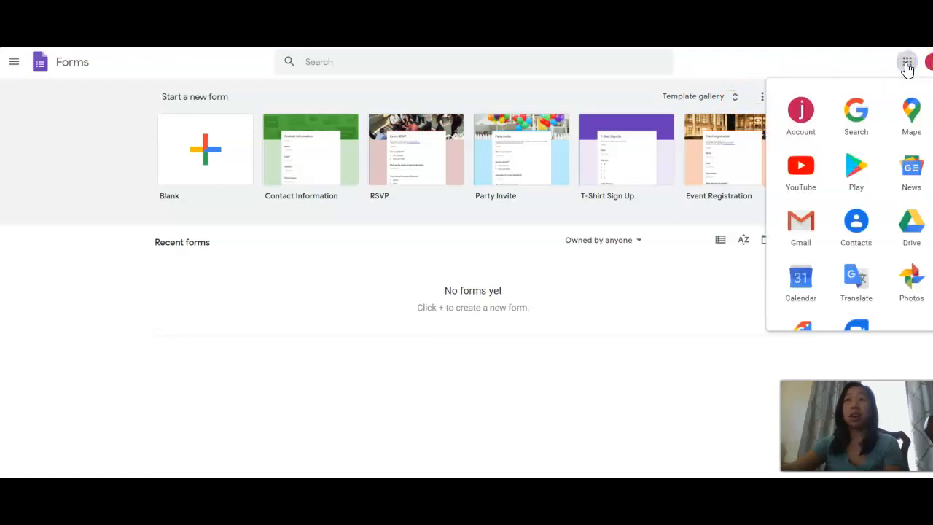
scroll(855, 204, down, 2)
scroll(855, 204, up, 1)
scroll(854, 204, down, 2)
click(865, 206)
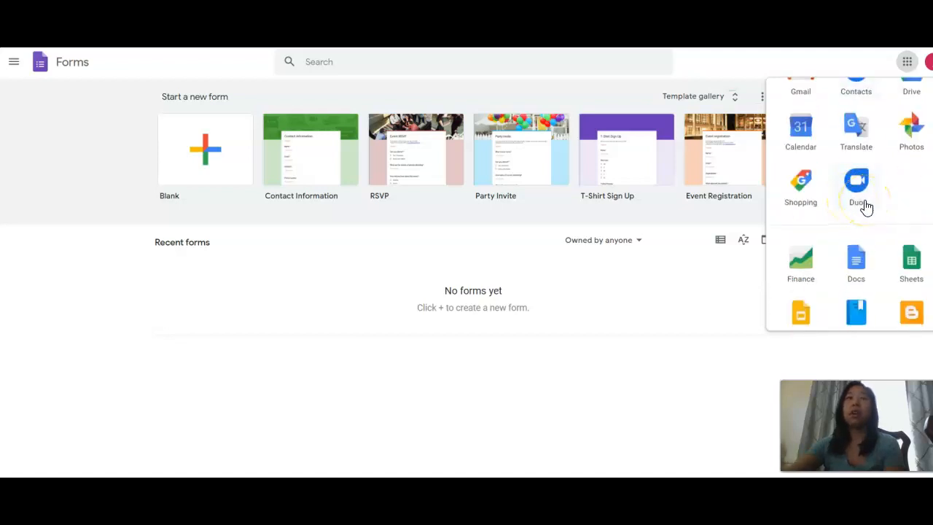
scroll(860, 204, up, 2)
scroll(863, 211, down, 5)
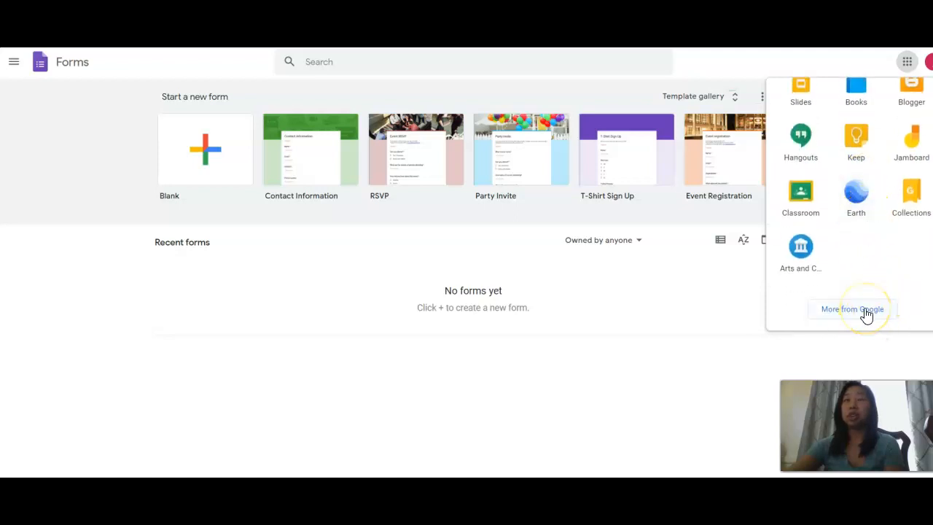
click(866, 314)
- Find Forms in the list of all Google products and open it
scroll(510, 251, down, 5)
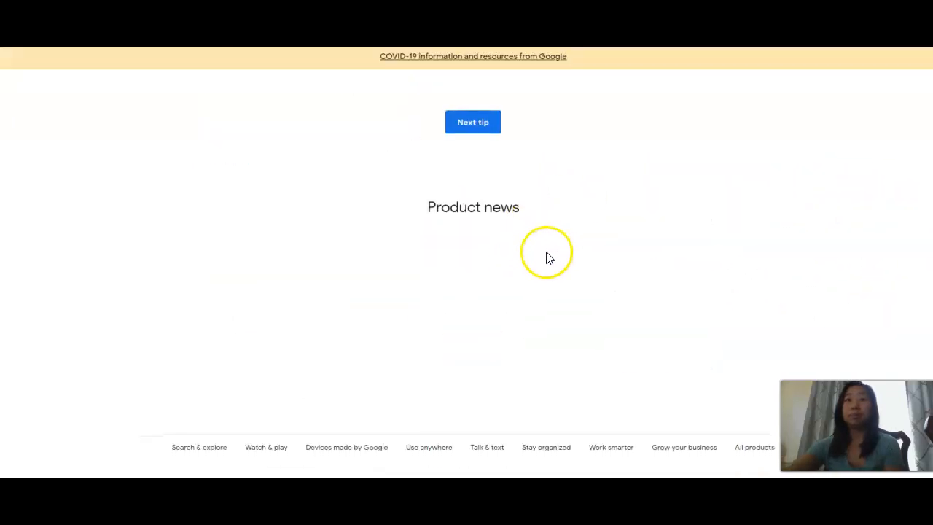
scroll(550, 257, down, 15)
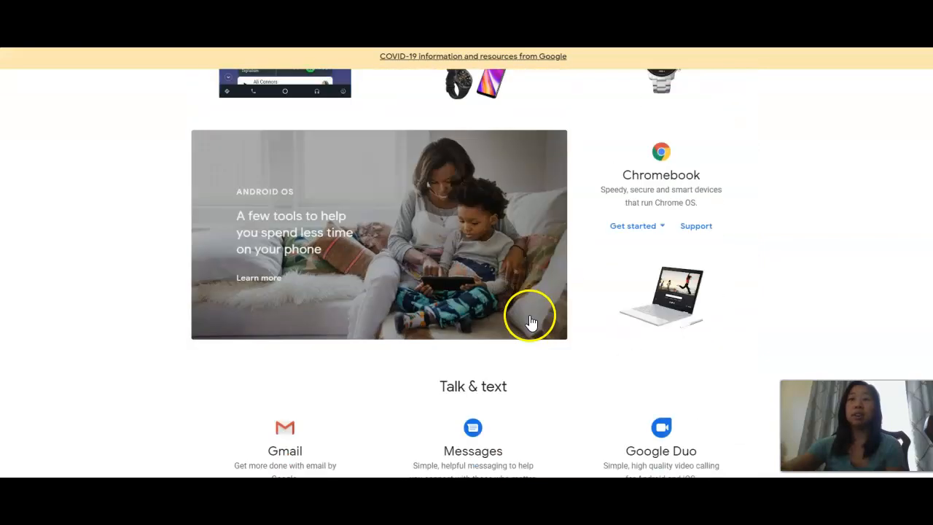
scroll(530, 321, down, 15)
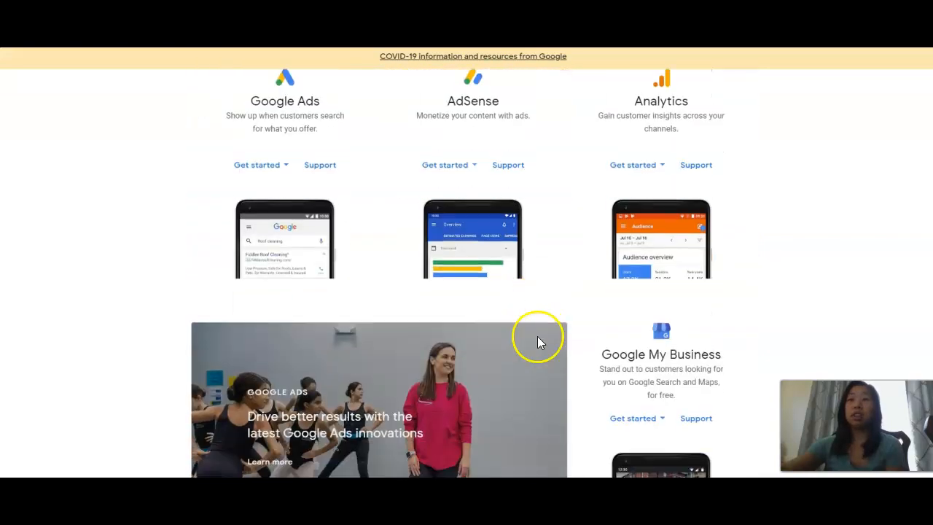
scroll(537, 336, down, 10)
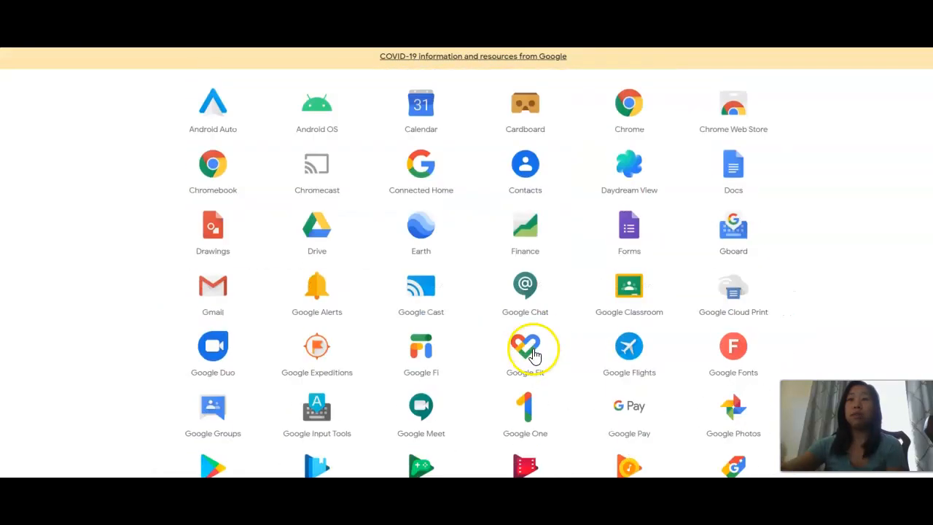
click(632, 229)
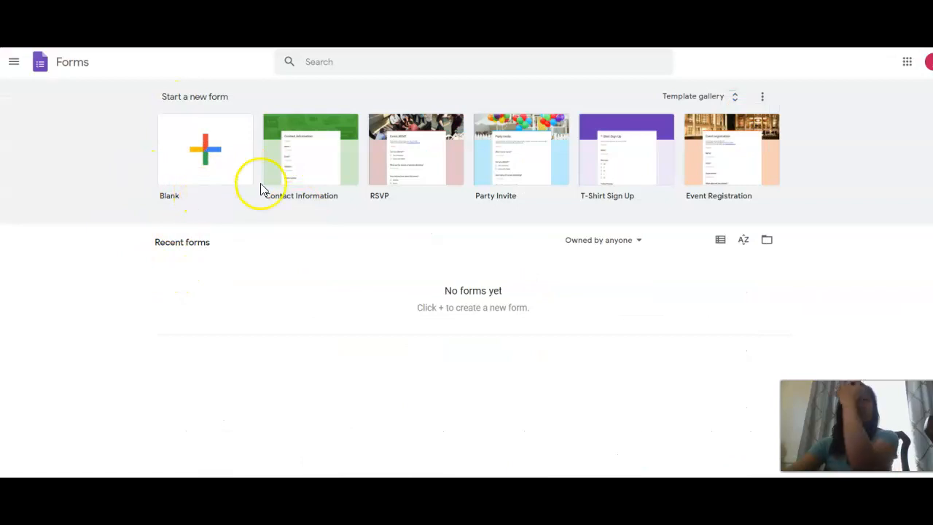
- Create a blank form and make it a quiz in its settings, saving the change
click(210, 151)
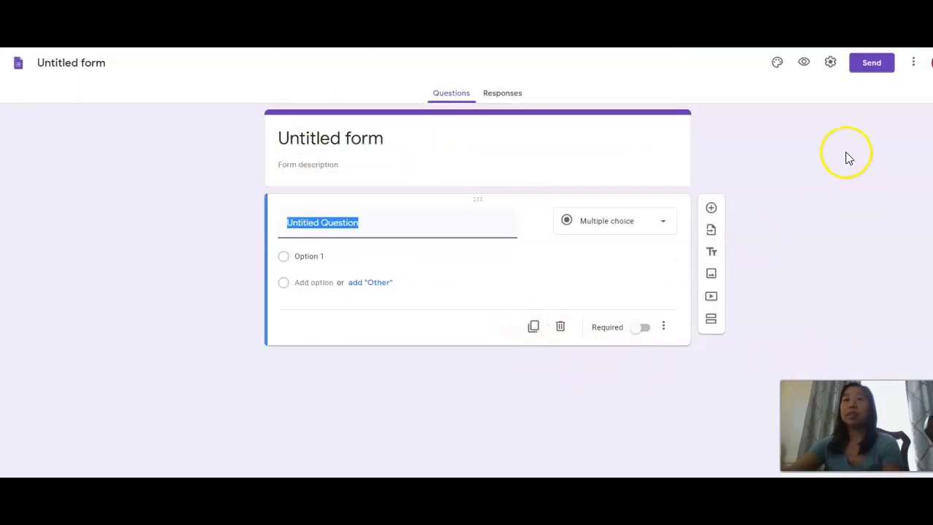
click(832, 61)
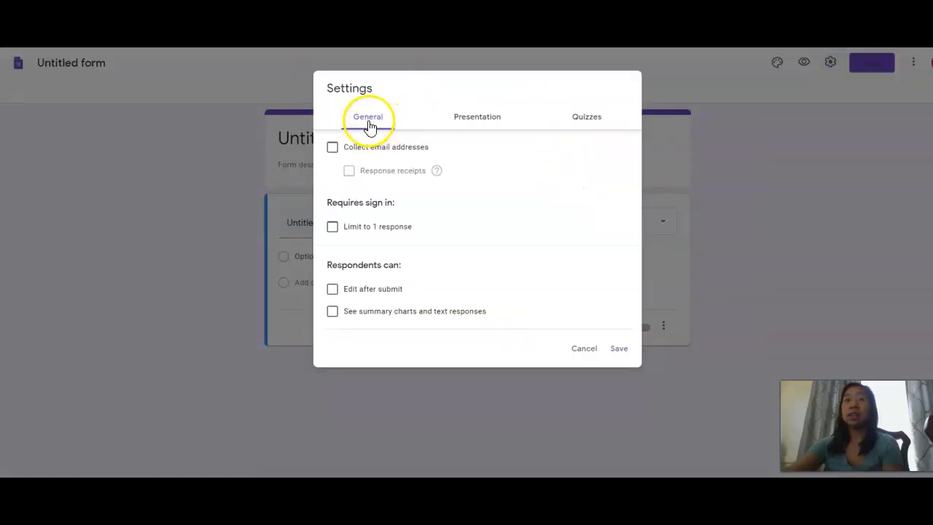
click(596, 124)
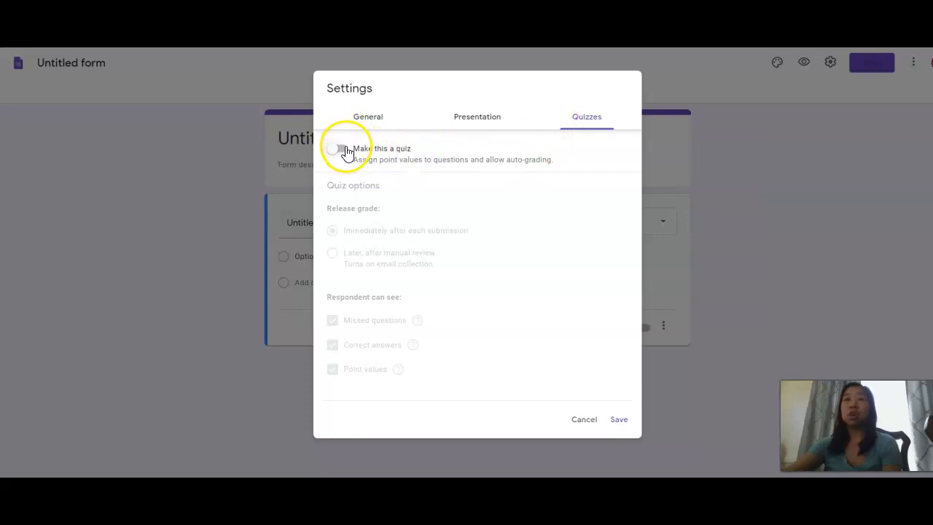
click(343, 150)
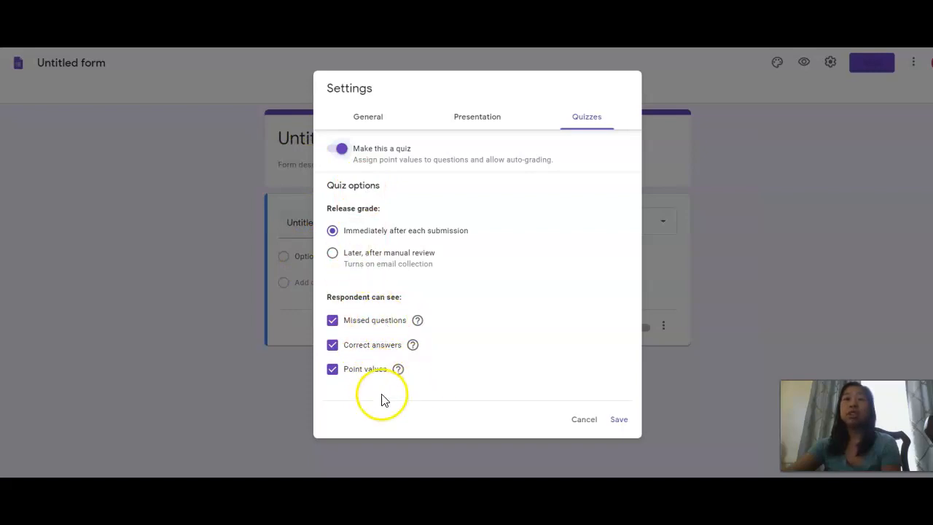
click(617, 420)
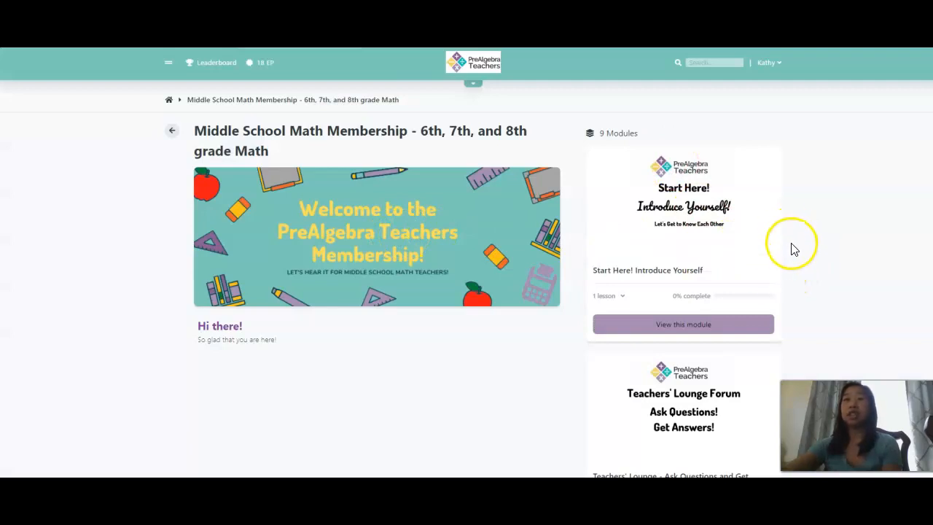
- Switch to the PreAlgebra Teachers membership site and open the 6th/7th Grade Lesson Plans and Resources module
scroll(802, 291, down, 3)
scroll(802, 294, down, 4)
scroll(783, 333, down, 2)
scroll(777, 340, up, 2)
scroll(721, 284, up, 2)
scroll(704, 350, down, 2)
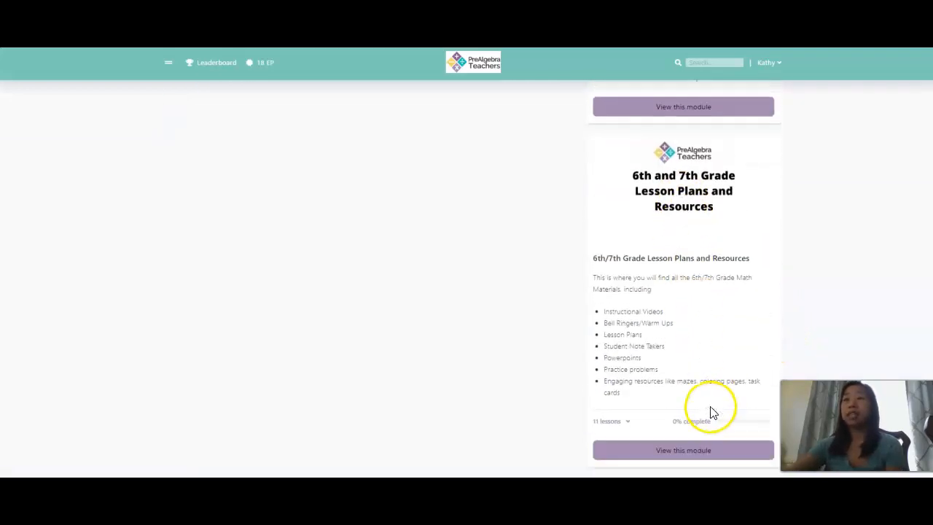
scroll(680, 332, up, 1)
click(696, 382)
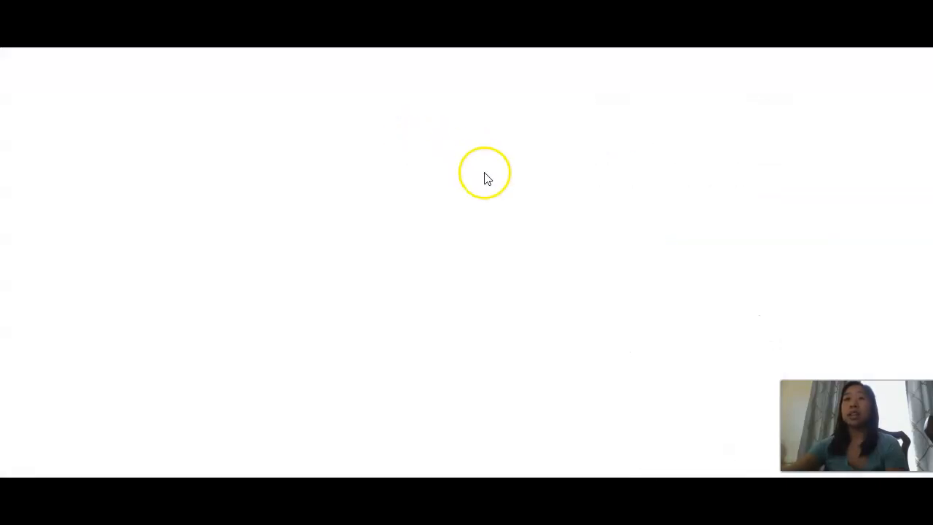
- Open the Adding and Subtracting Integers Task Cards from the Chapter 2 Integers lesson
scroll(751, 332, down, 3)
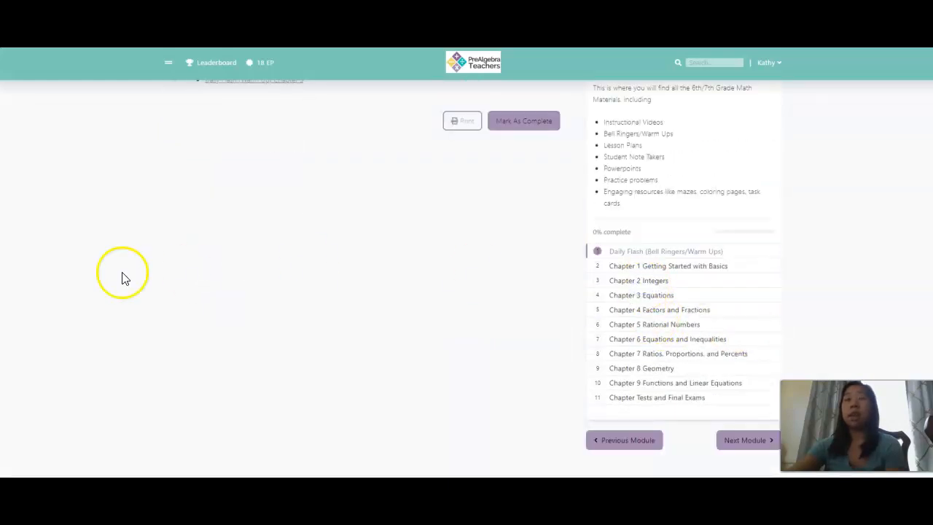
scroll(329, 310, down, 3)
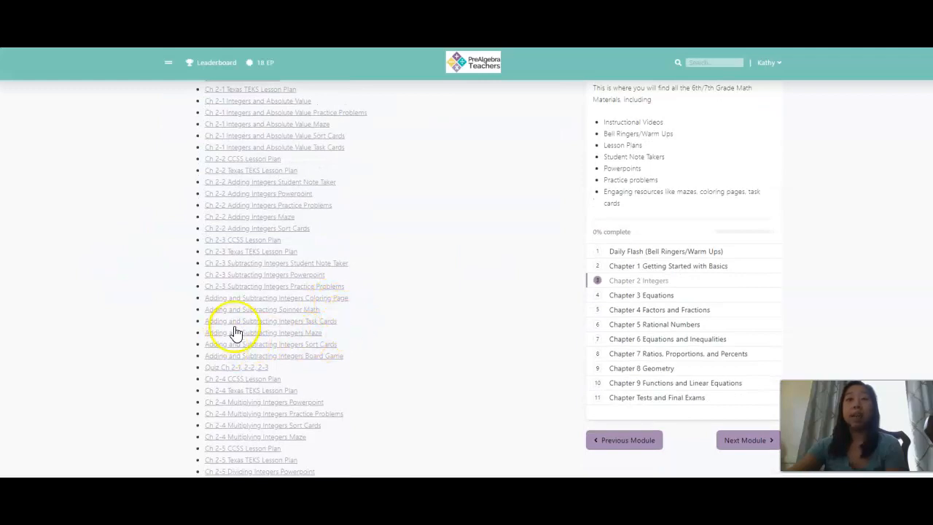
click(291, 323)
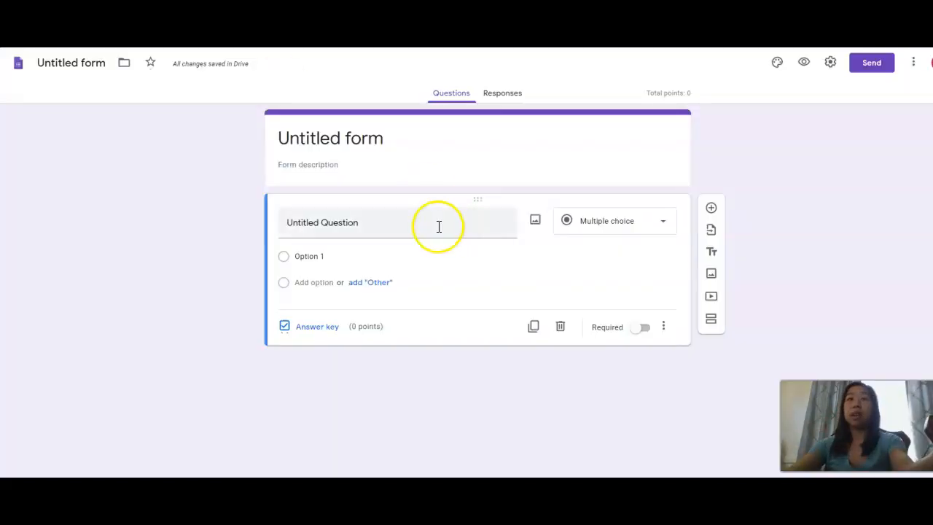
- In the untitled quiz form, replace the first question's placeholder text with "Solve (-9)+(-5)"
triple_click(350, 223)
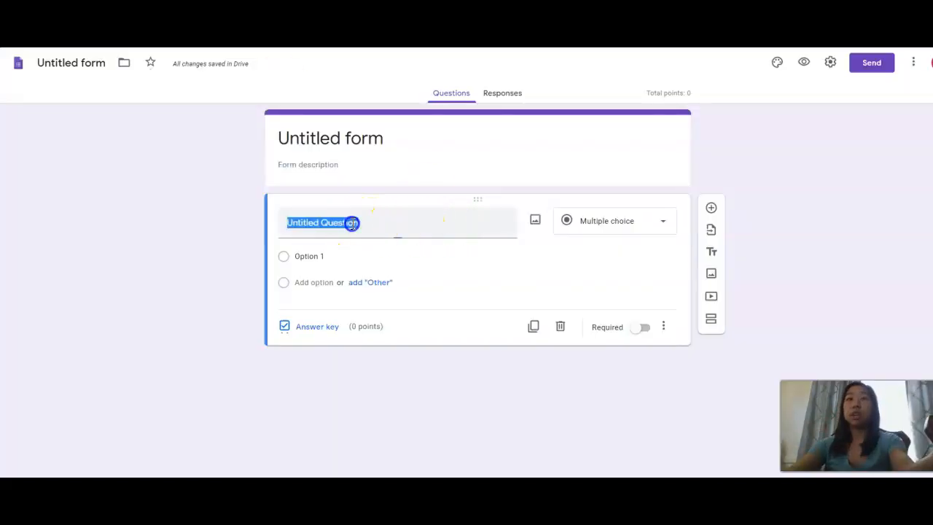
text(Solve )
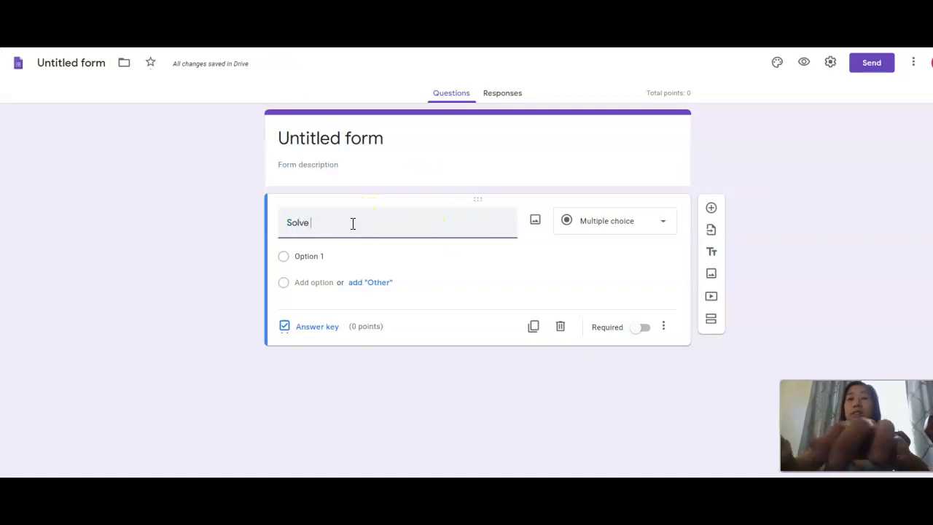
text((-)
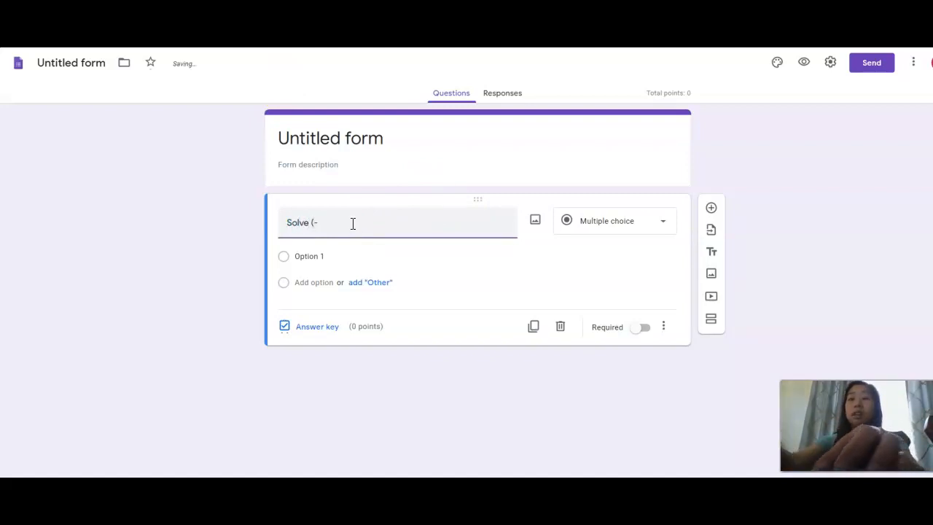
text(9)+(-5))
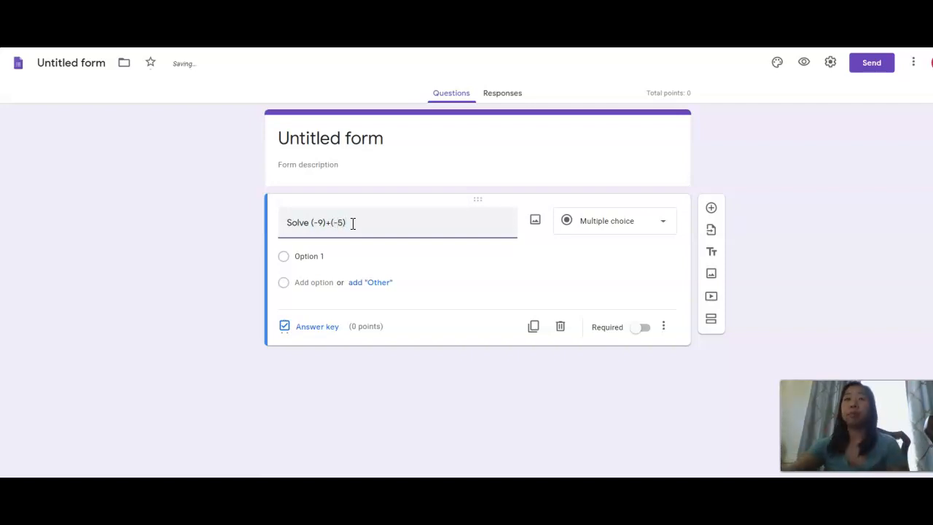
- Change the first question's type to Short answer and make it required
click(663, 222)
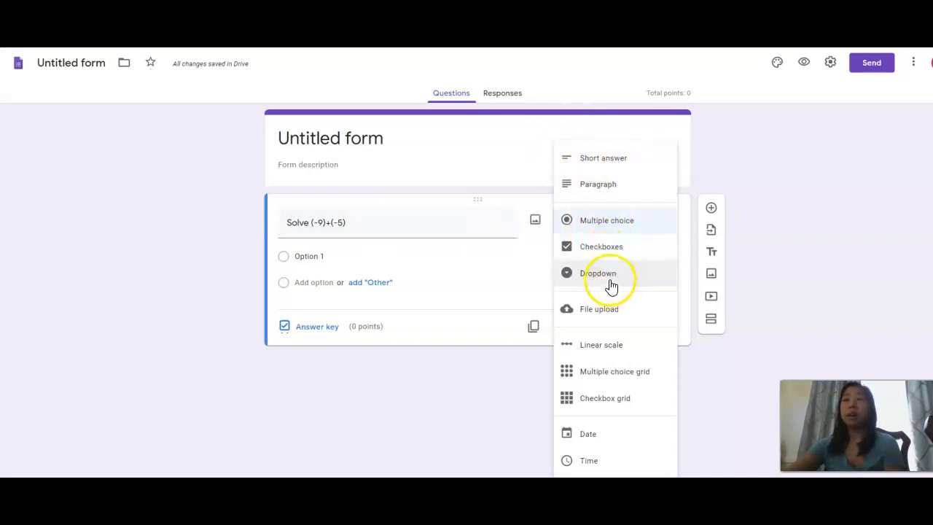
click(603, 160)
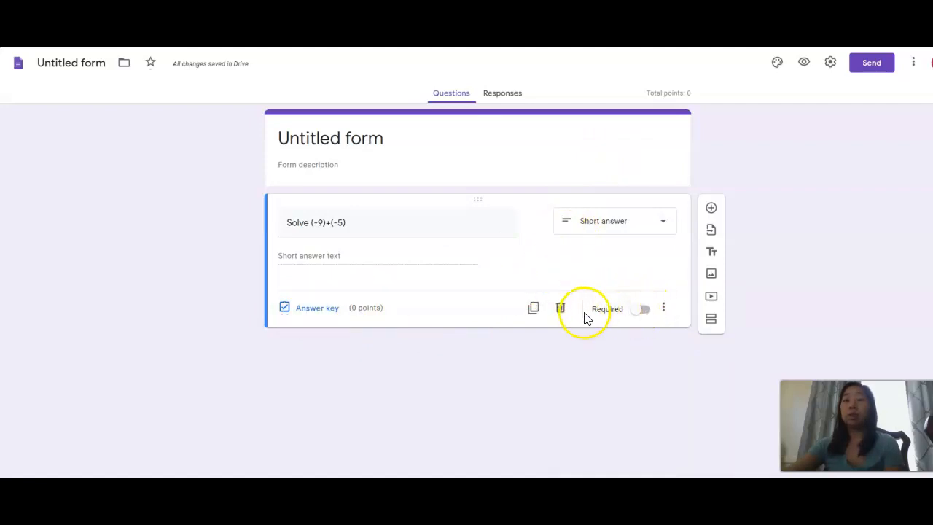
click(646, 312)
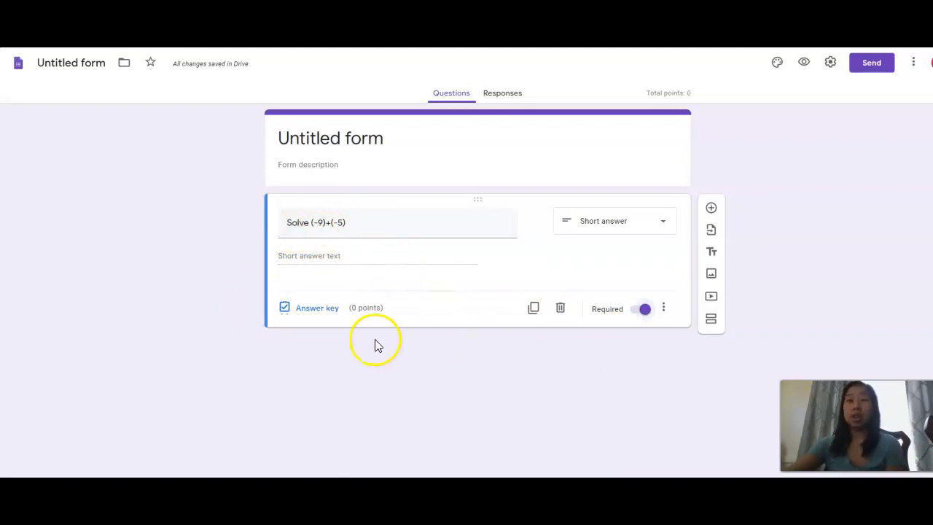
- Set the first question's answer key to -14 worth 1 point, with all other answers marked incorrect
click(328, 311)
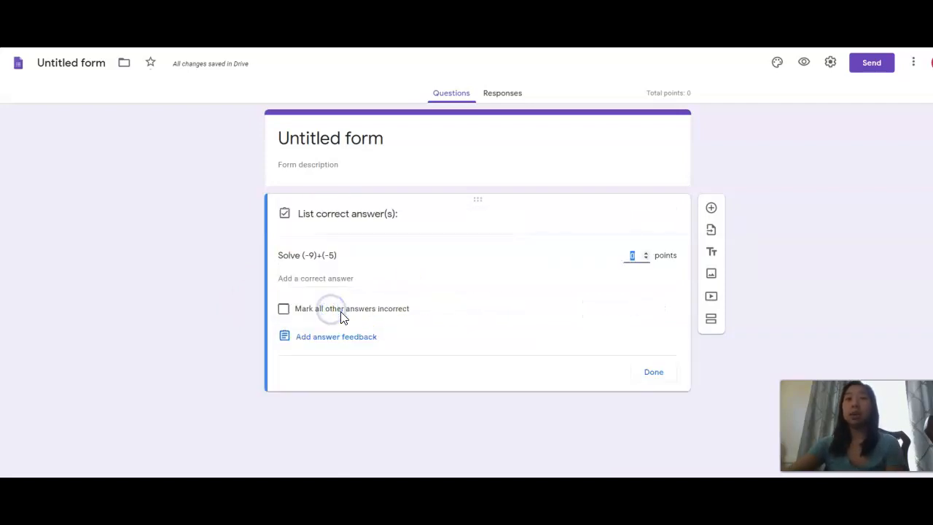
click(308, 279)
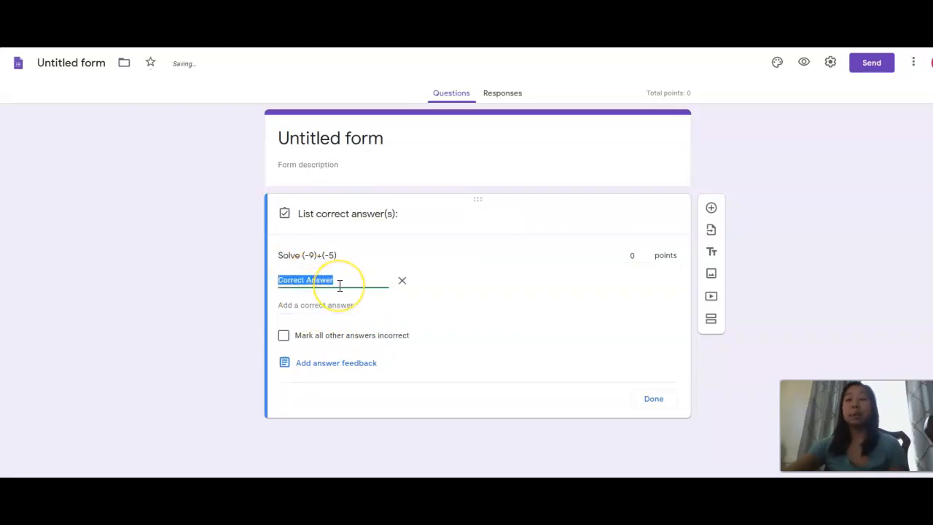
key(BackSpace)
text(-14)
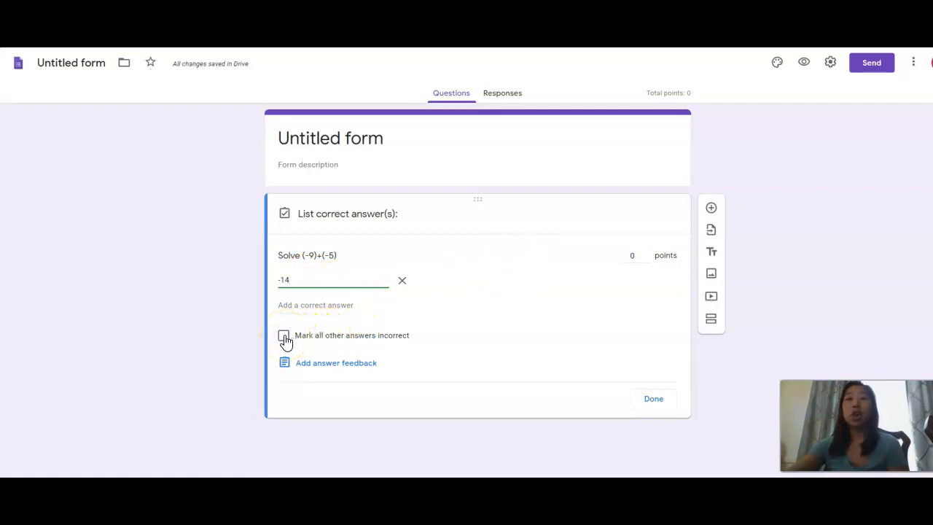
click(285, 337)
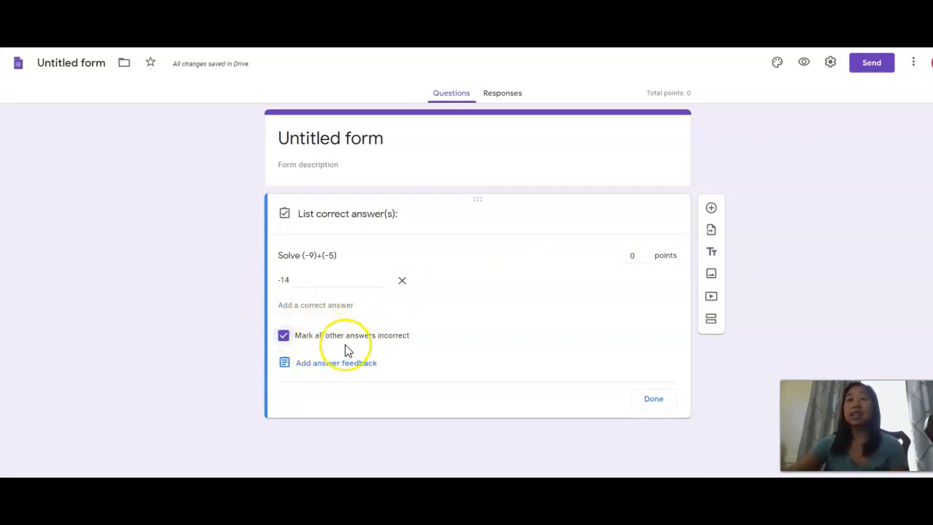
click(646, 252)
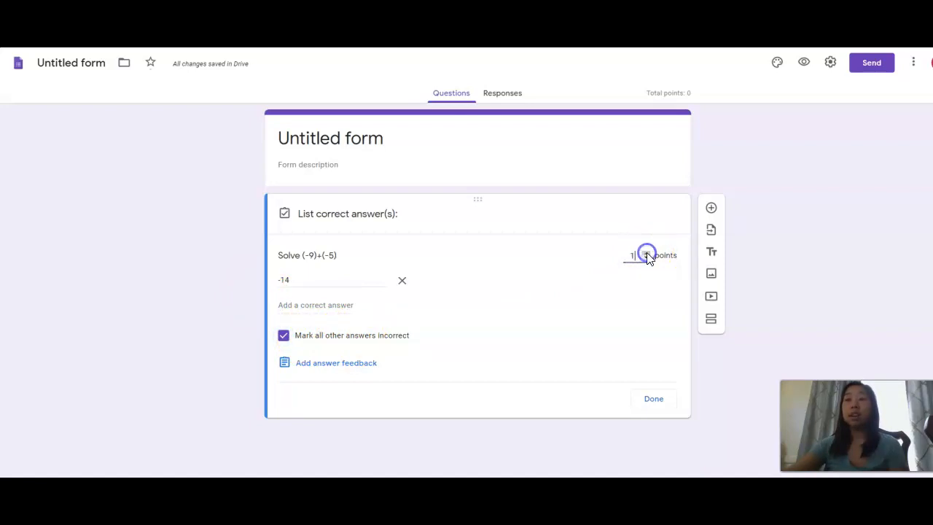
click(654, 399)
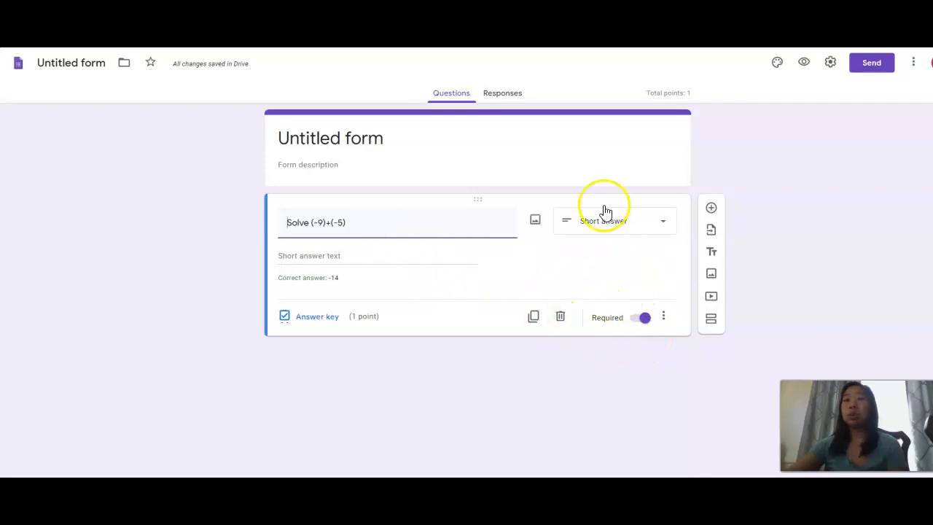
- Duplicate the first question, check task card #2, and change the copy's text to "Solve (-7) + 5"
click(533, 316)
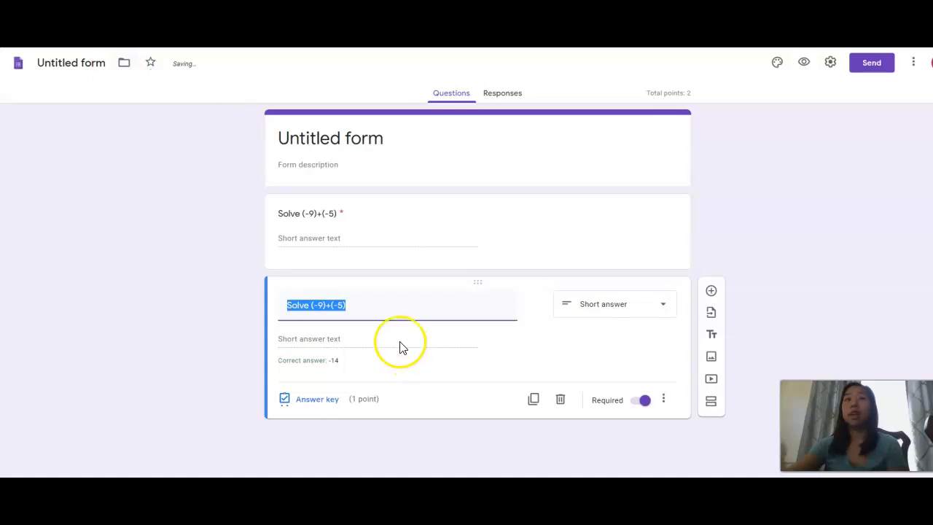
key(ctrl+Tab)
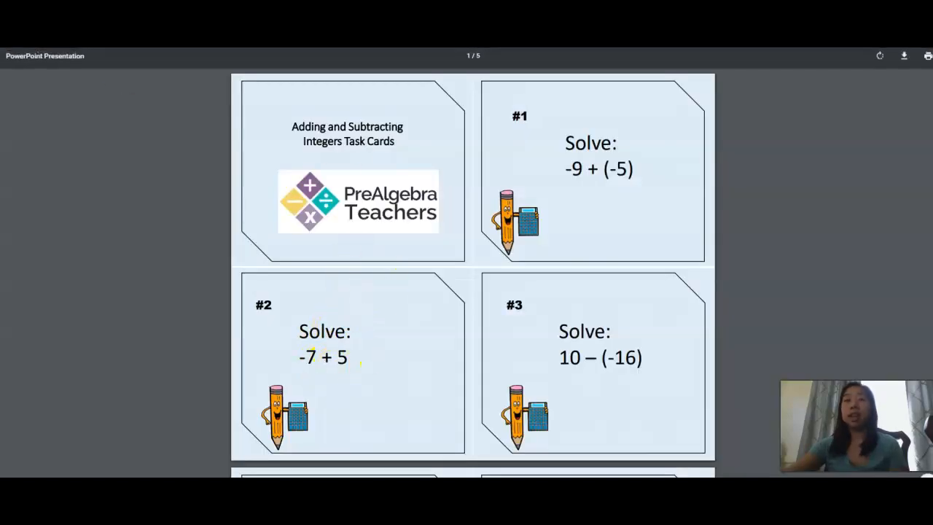
key(ctrl+shift+Tab)
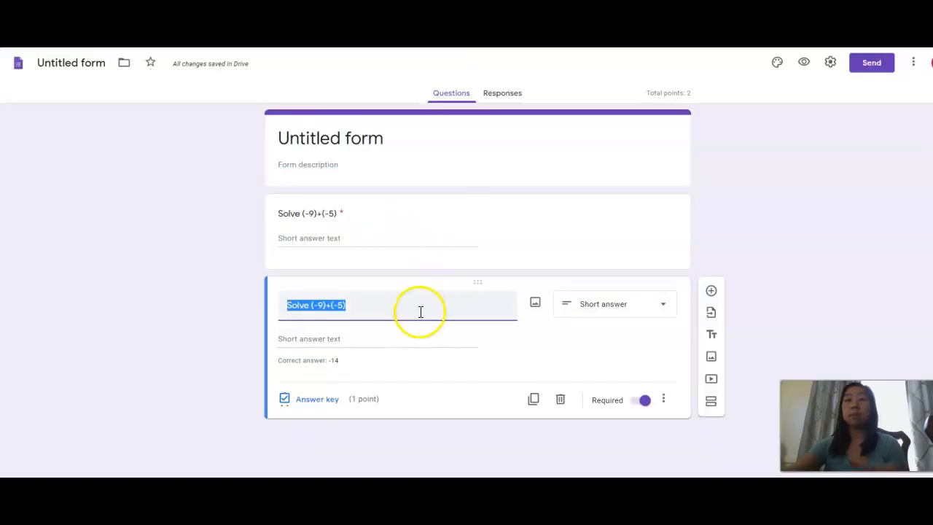
click(355, 306)
drag(355, 307, 318, 306)
text((-7) + 5)
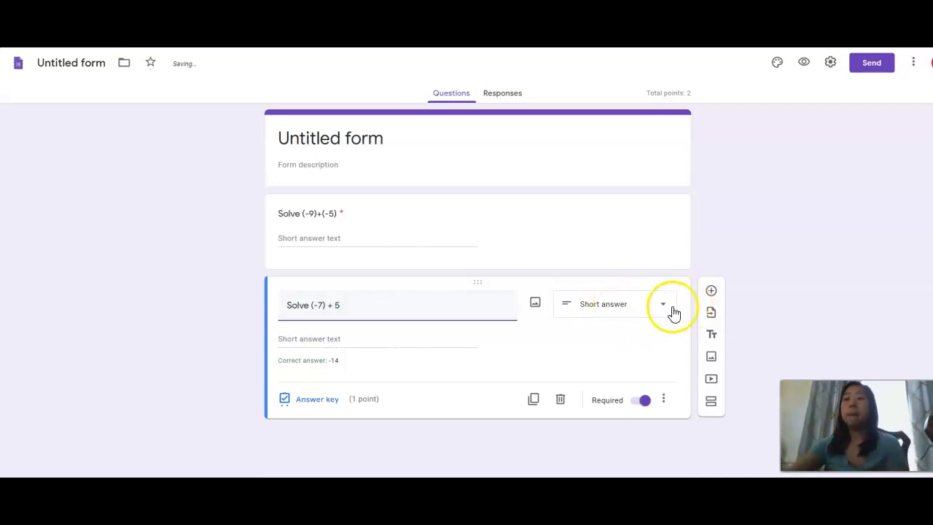
- Change the "Solve (-7) + 5" question to Multiple choice with the options -2, 3, 5 and 2
click(667, 310)
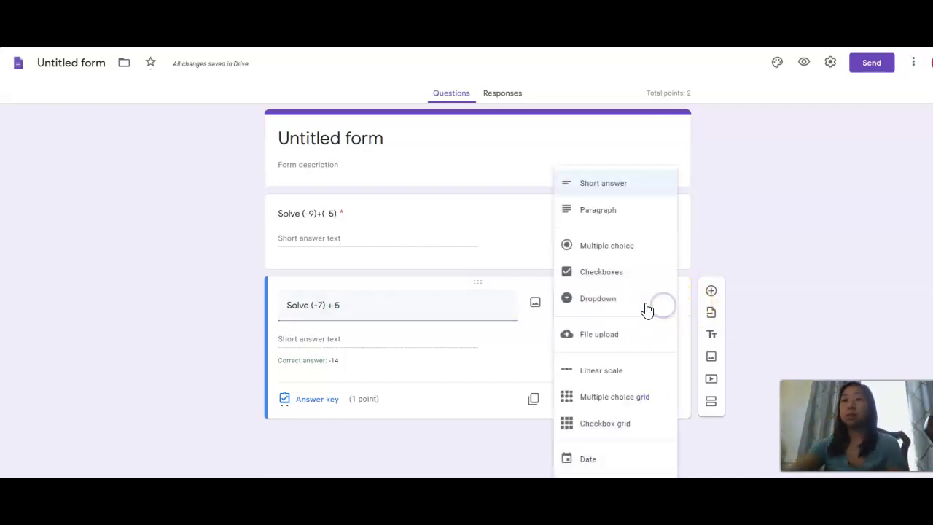
click(574, 258)
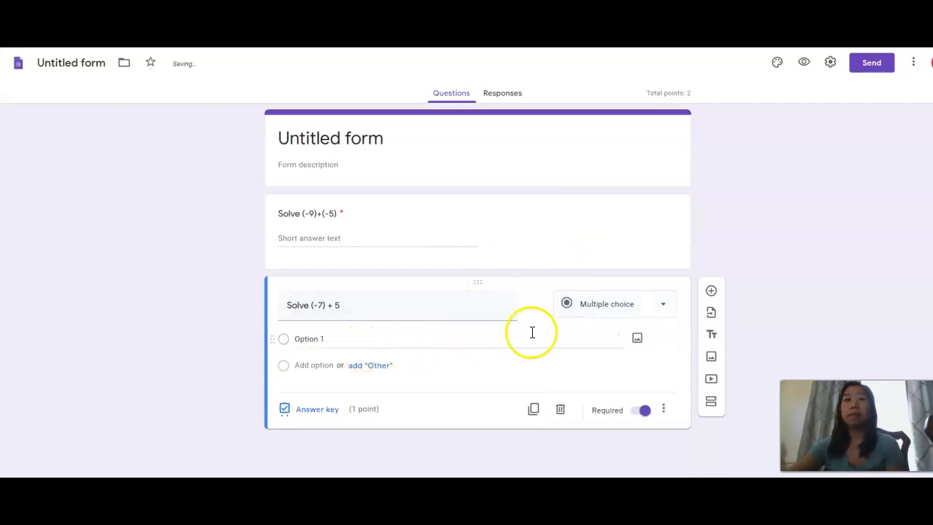
click(284, 343)
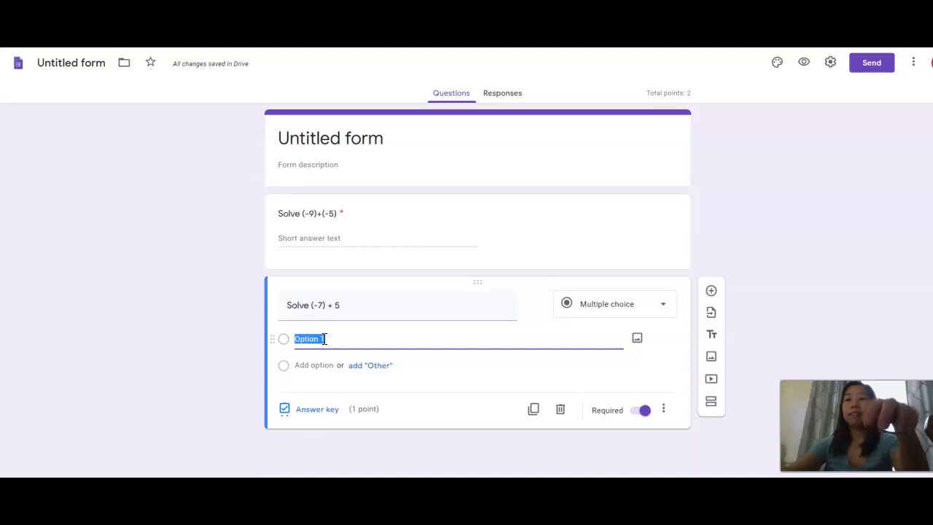
text(-2)
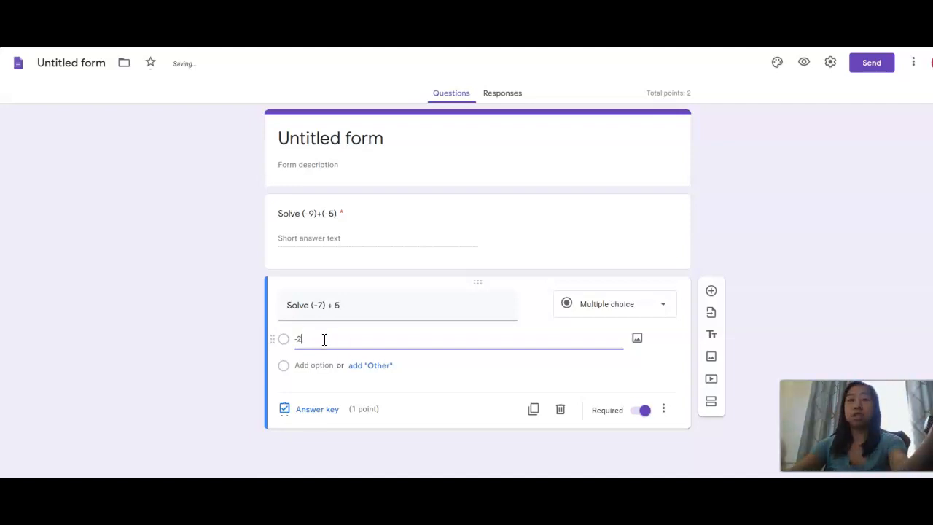
click(284, 369)
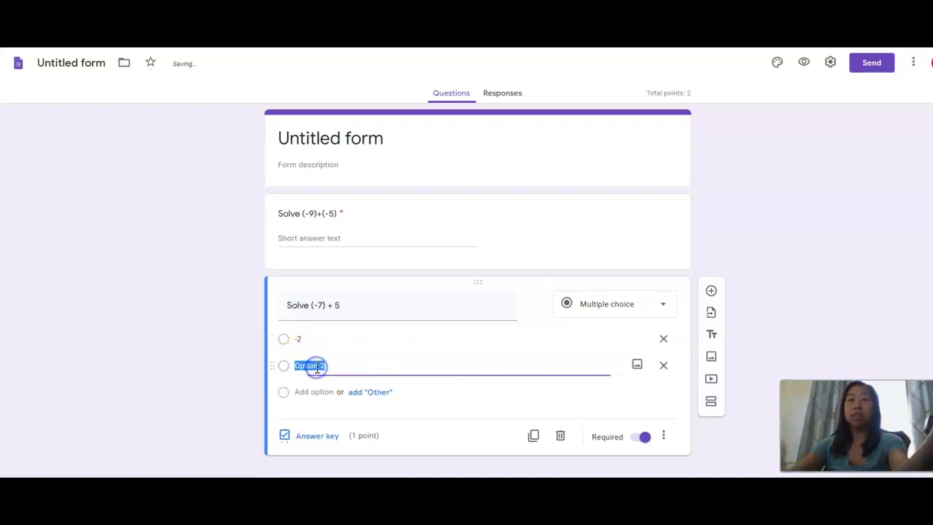
text(3)
click(325, 394)
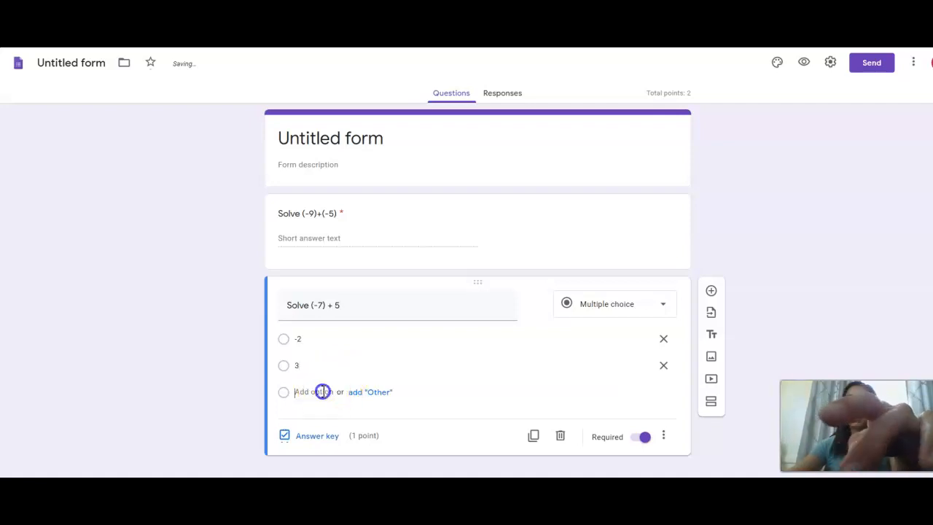
text(5)
click(308, 419)
text(2)
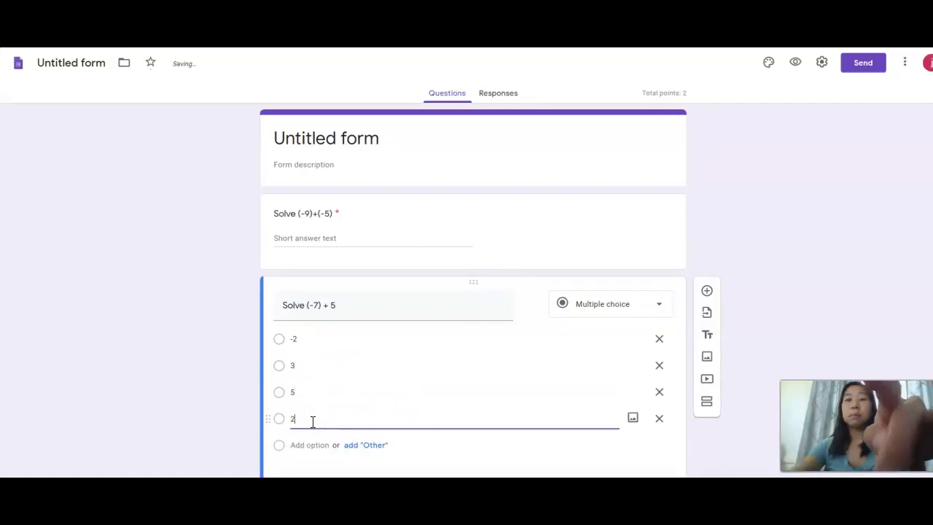
- Set the answer key of the "Solve (-7) + 5" question to -2, worth 1 point
scroll(402, 417, down, 1)
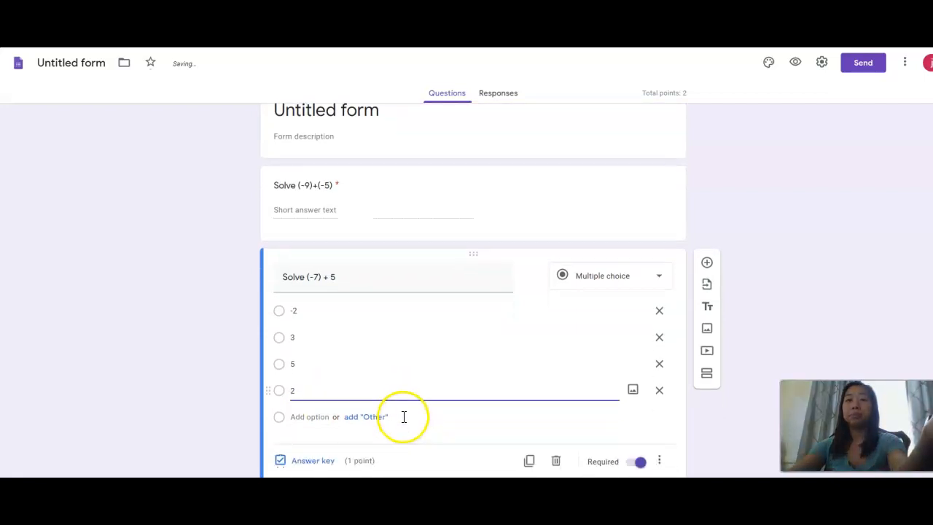
click(318, 461)
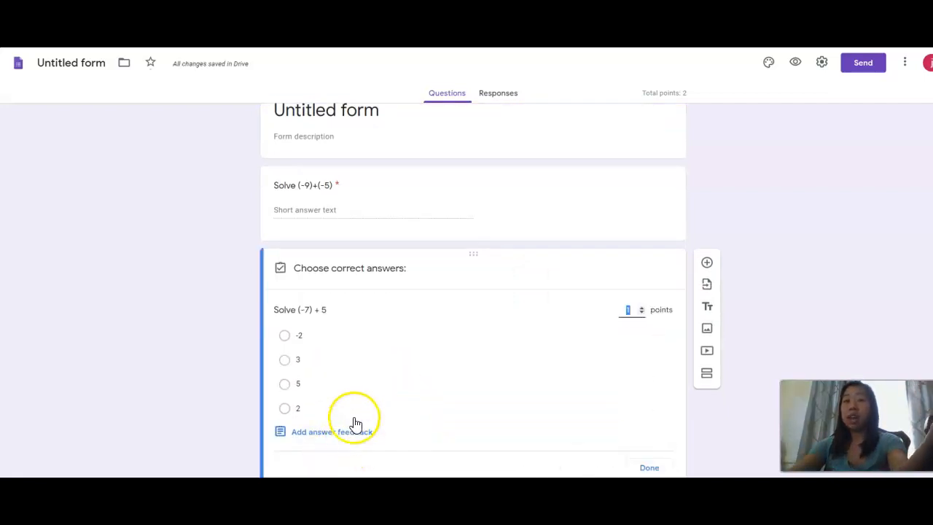
click(285, 336)
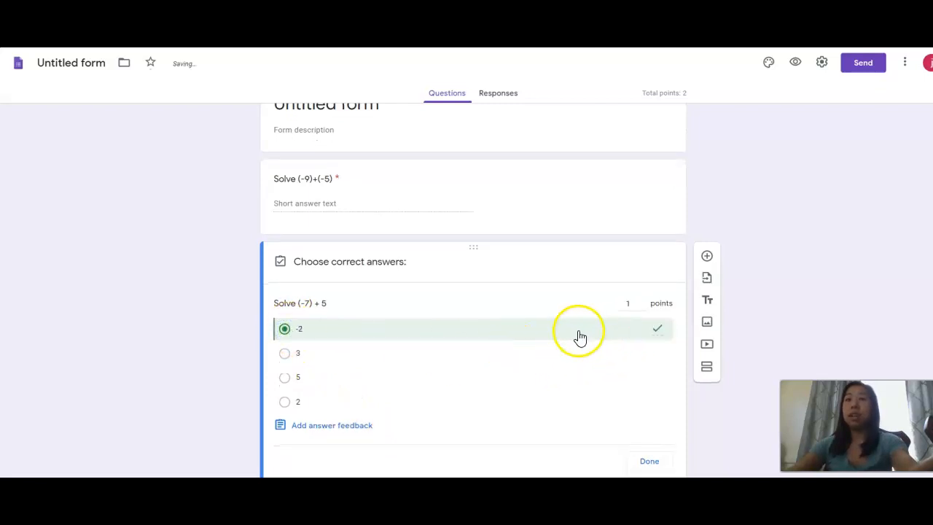
click(627, 302)
text(1)
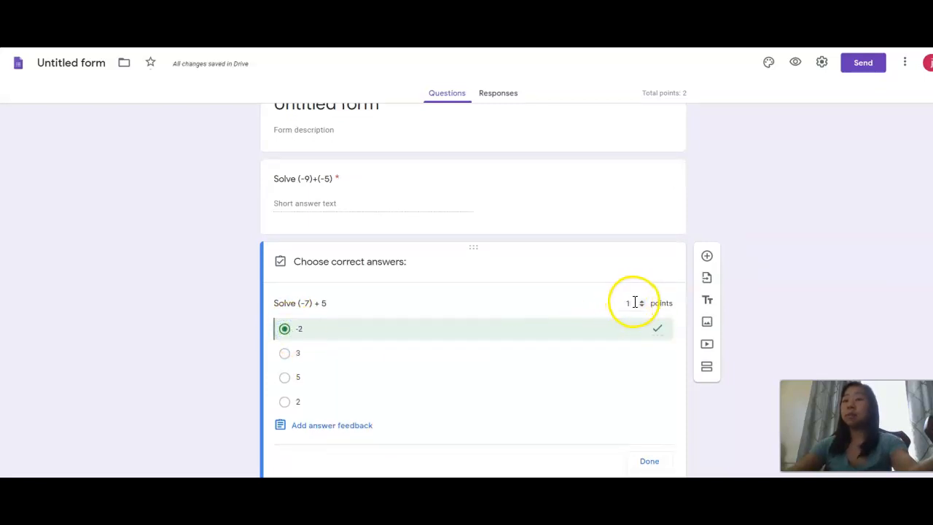
click(651, 461)
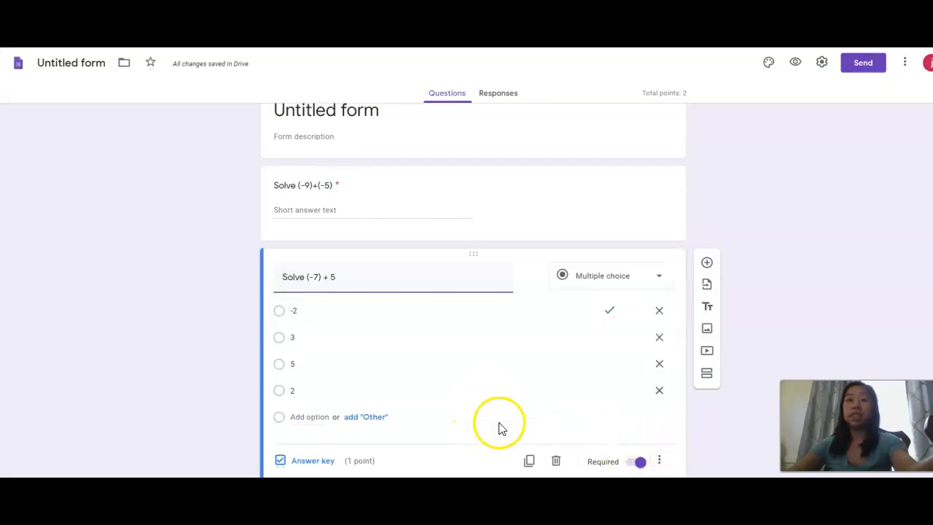
- Duplicate the multiple-choice question and change the copy's text to "Solve 10 - (-16)"
click(529, 461)
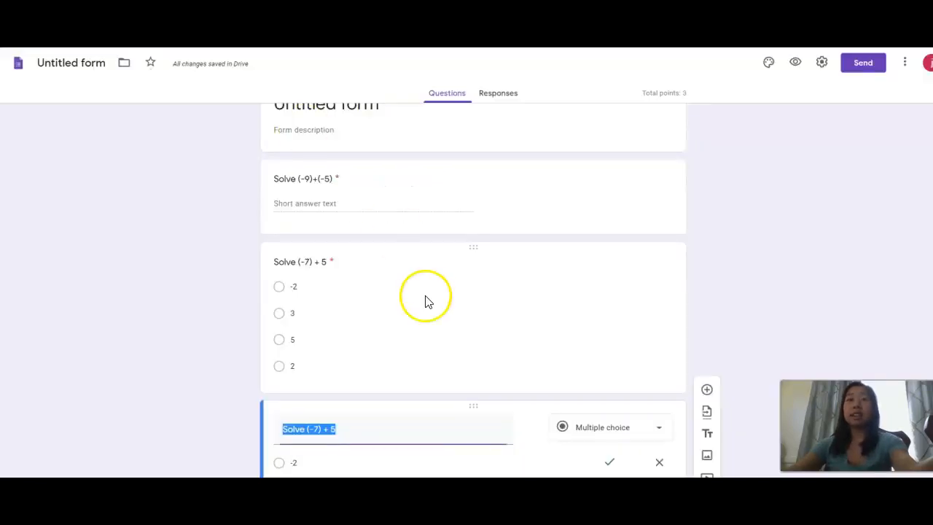
scroll(483, 362, down, 2)
click(338, 278)
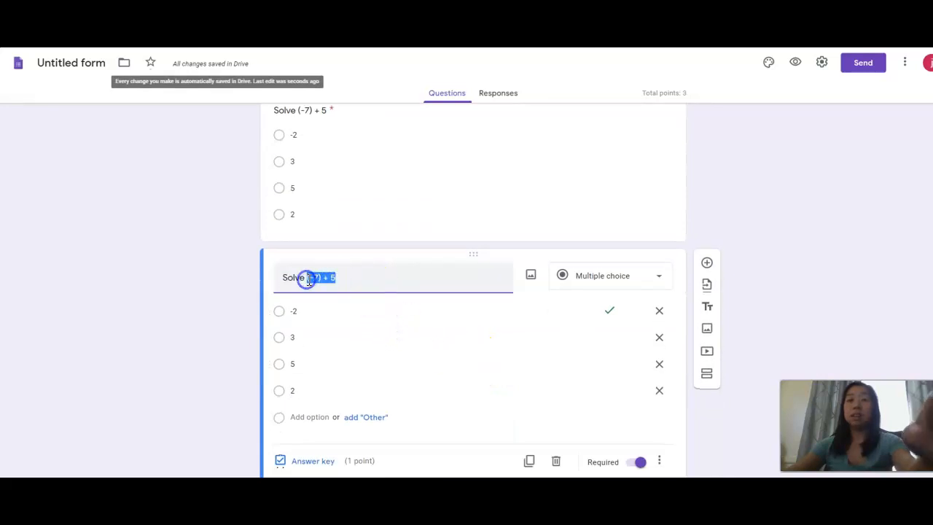
key(BackSpace)
text(10 -)
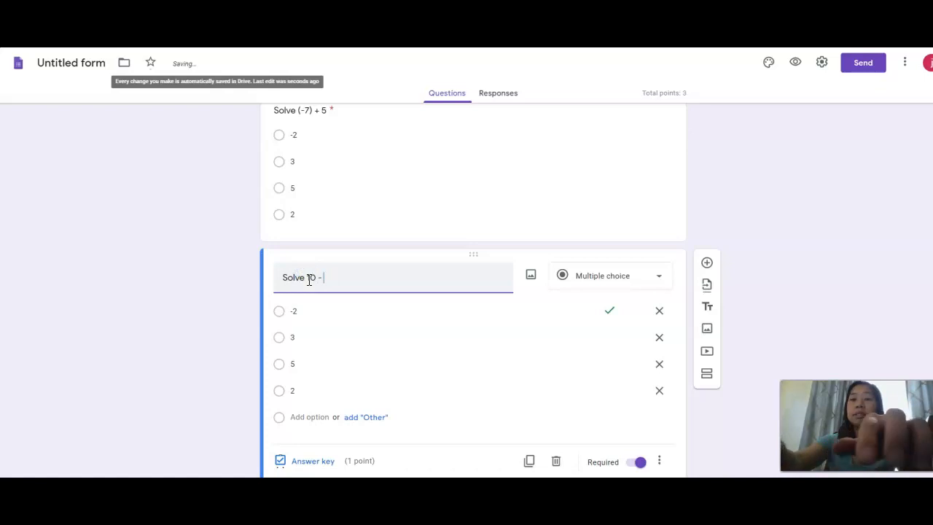
text( (-16))
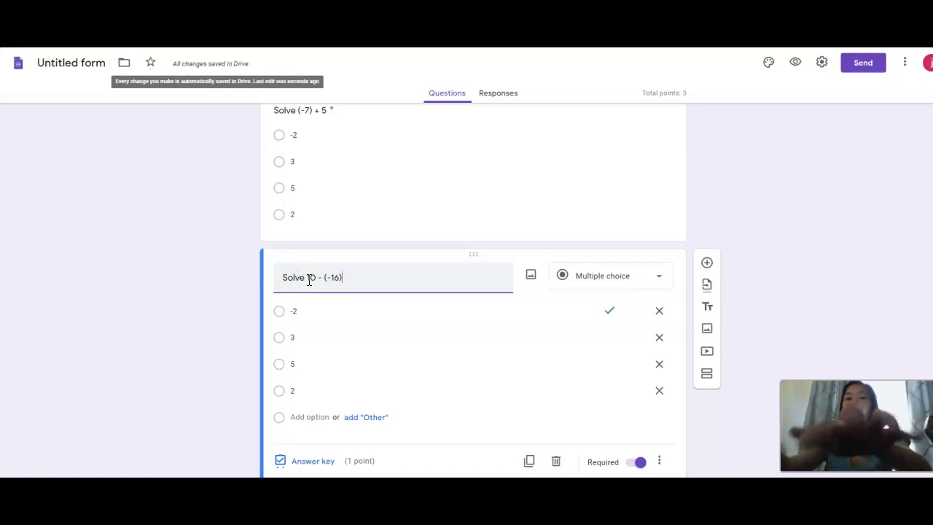
- Change the third question to Short answer and set its answer key to 26, with all other answers marked incorrect
click(664, 276)
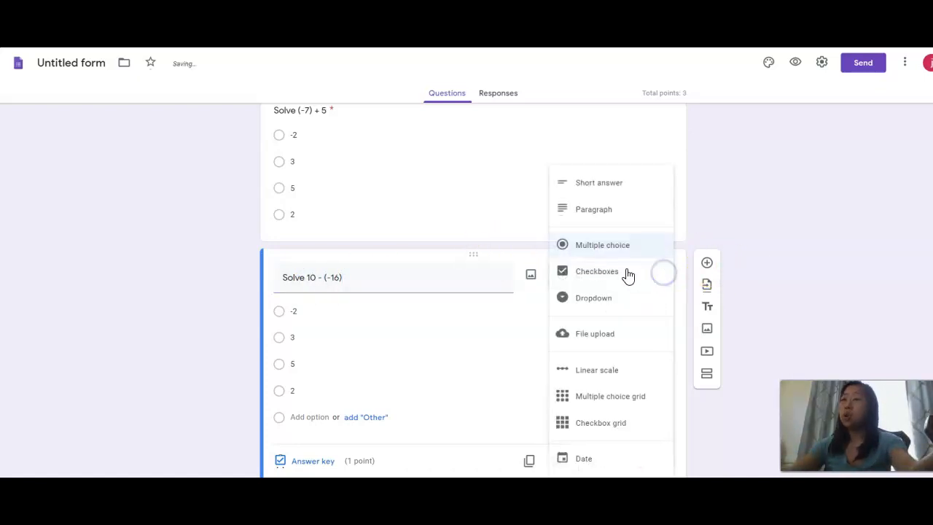
click(591, 183)
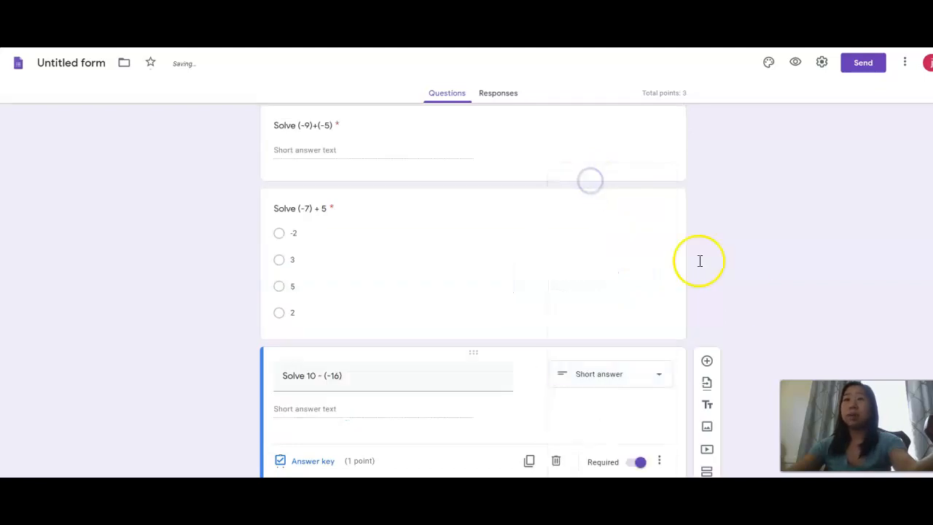
click(312, 463)
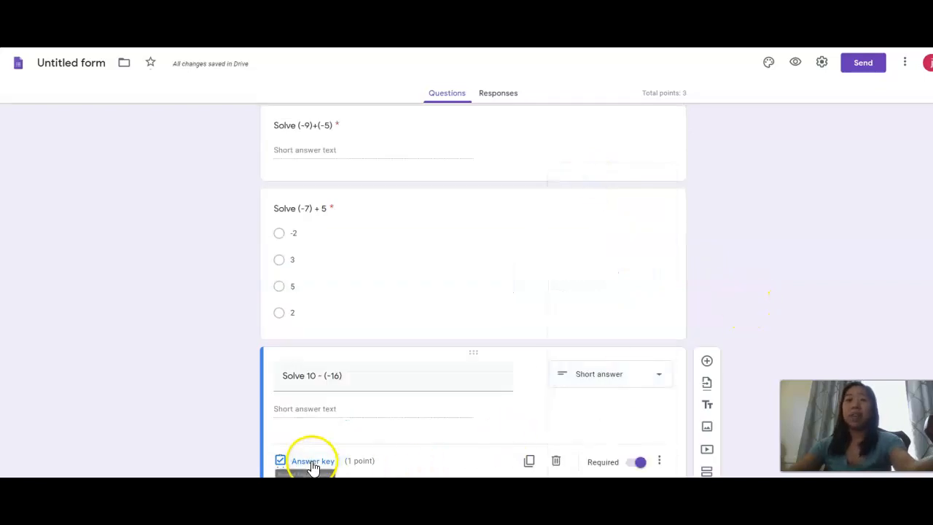
click(279, 398)
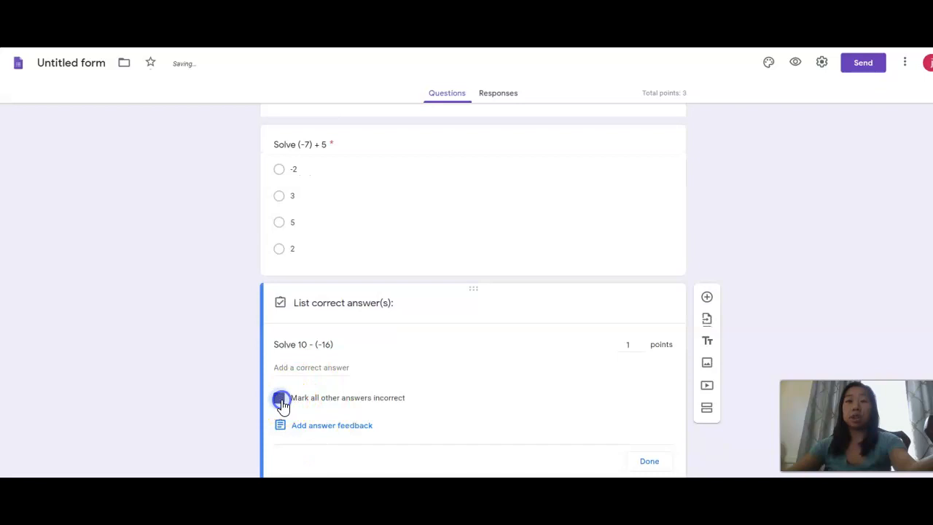
click(285, 367)
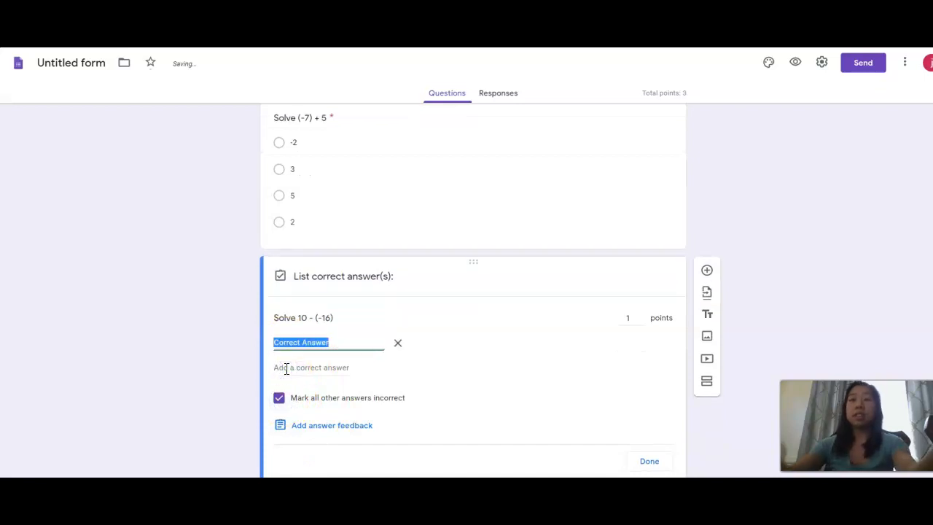
text(26)
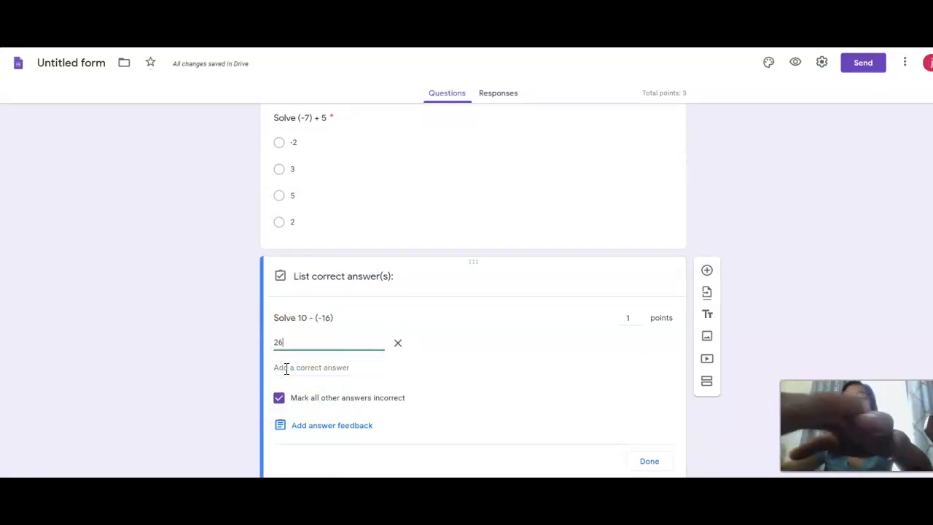
click(655, 460)
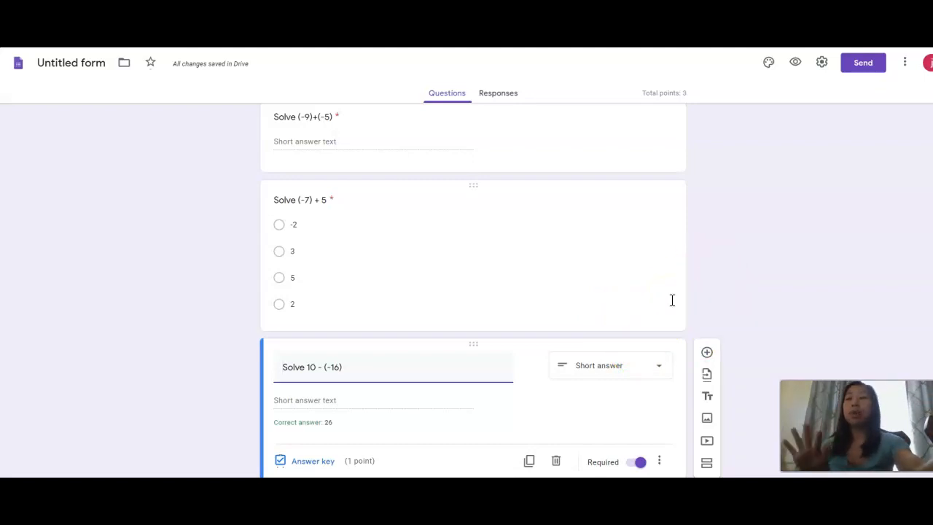
- Open the form's sending options and copy its full, unshortened share link
click(864, 67)
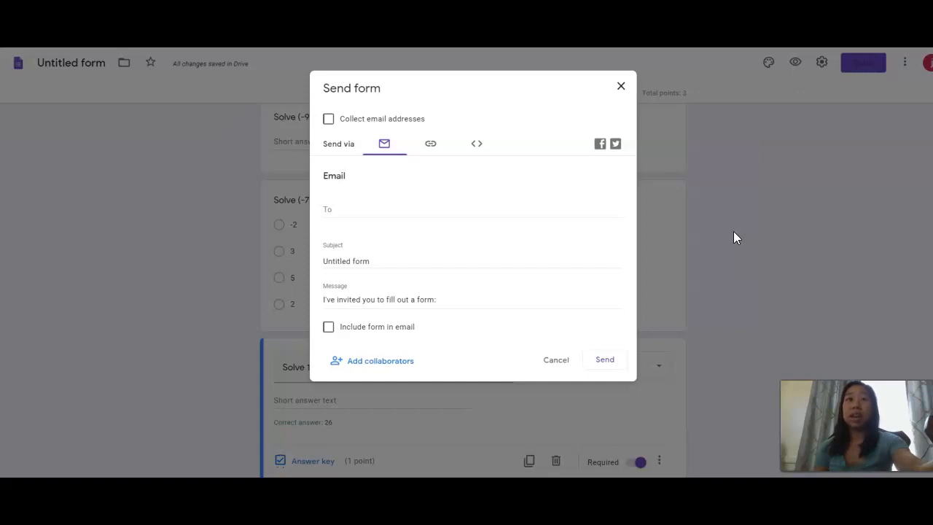
click(431, 148)
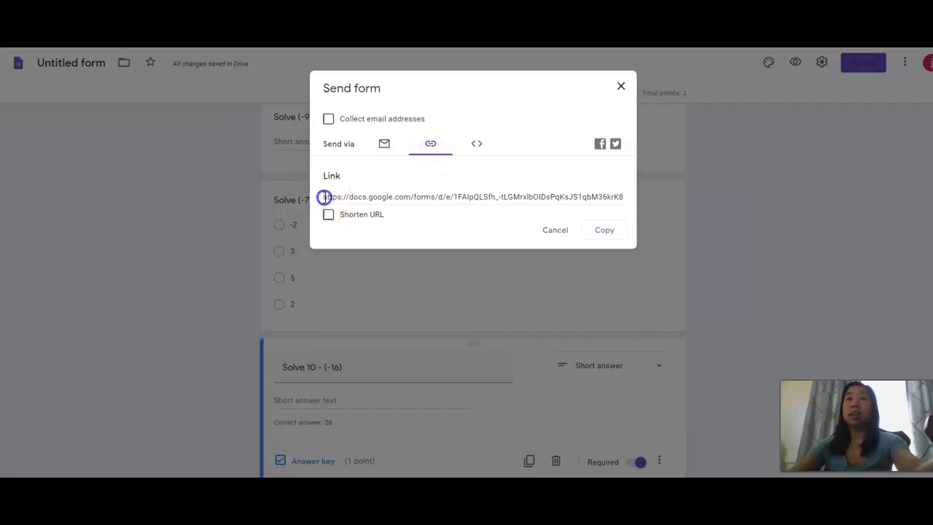
drag(325, 197, 401, 190)
click(431, 149)
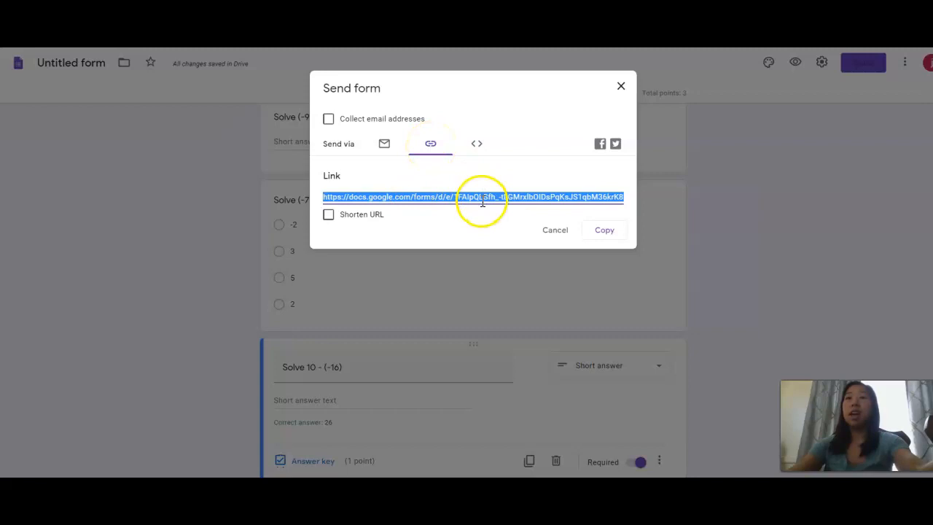
click(606, 230)
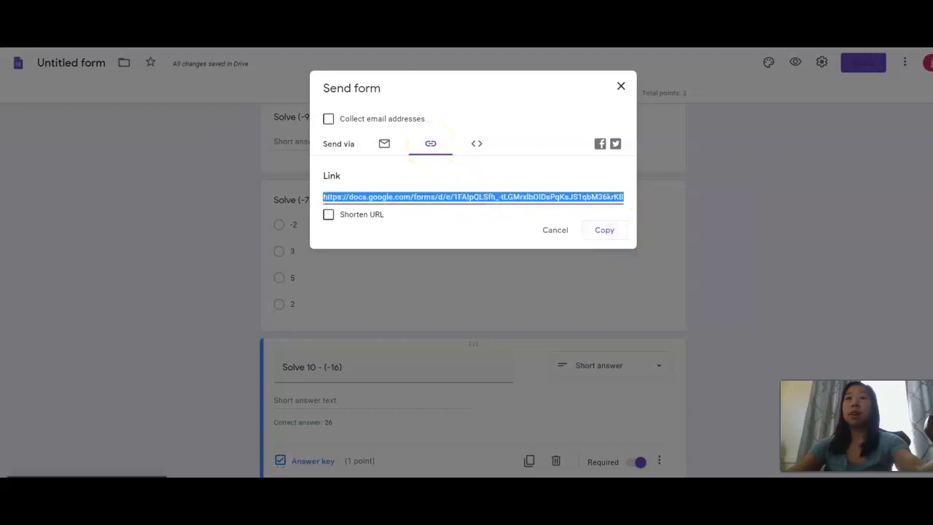
- Open the copied form link in a new browser tab, and close the form's sending options back in the editor
key(ctrl+t)
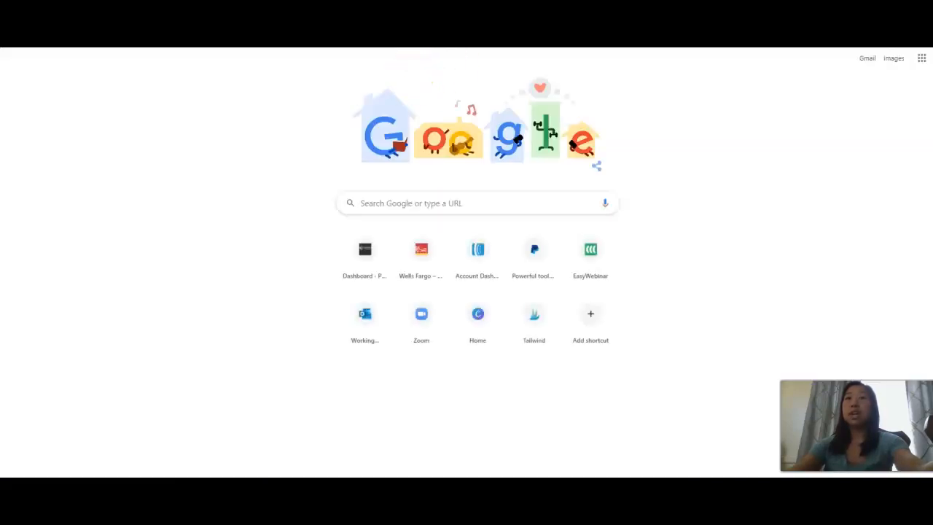
right_click(375, 40)
click(418, 85)
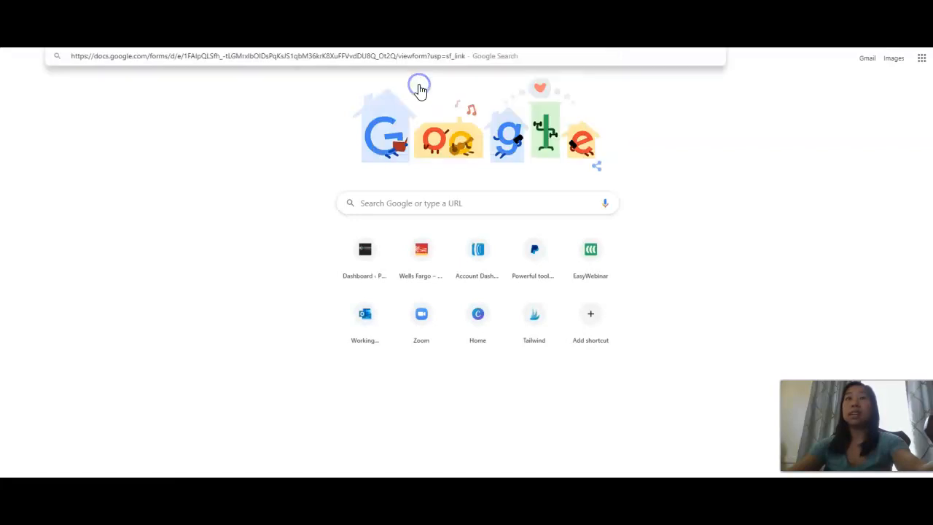
key(Return)
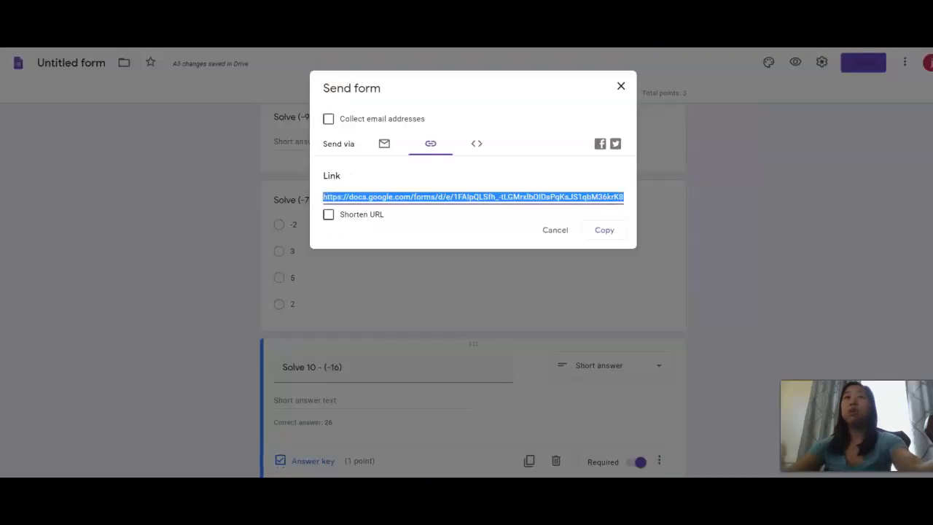
click(622, 87)
- Replace the form's title with "Adding and Subtracting Integers Activity"
scroll(580, 219, up, 3)
triple_click(363, 140)
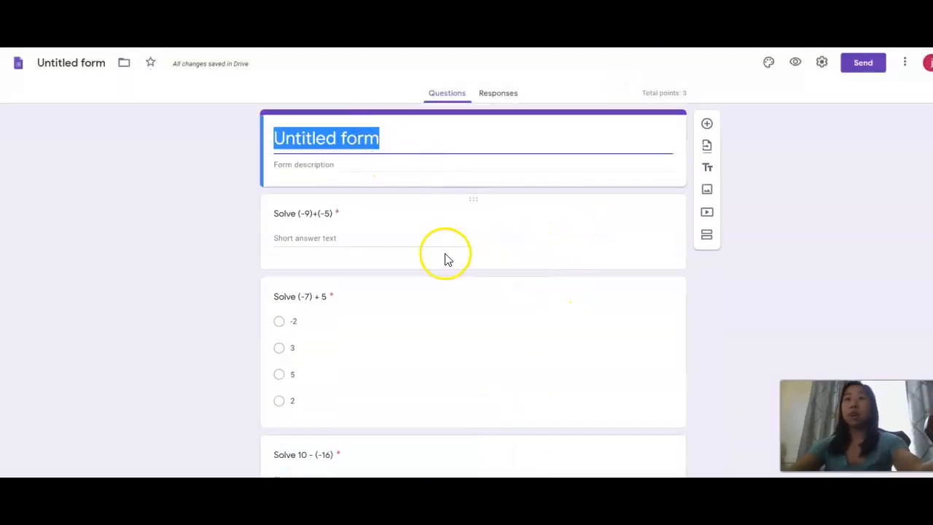
text(Adding and )
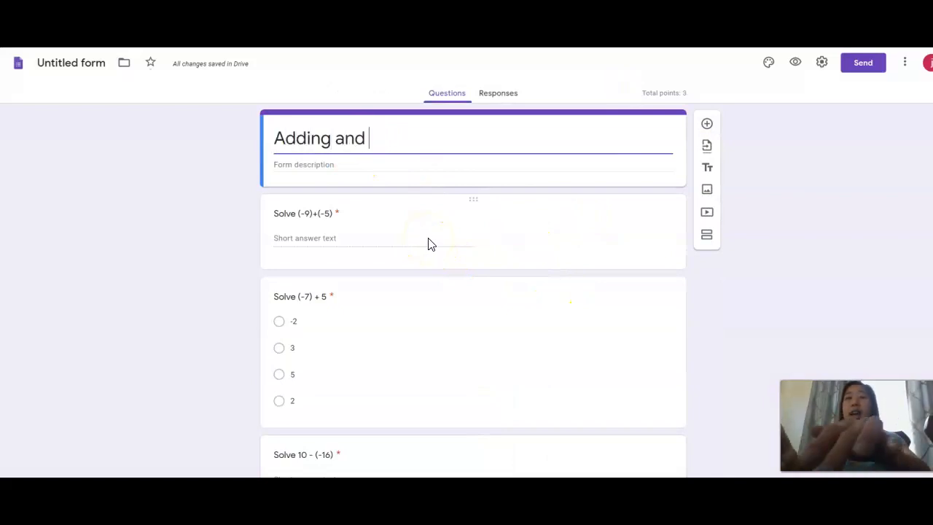
text(Subtracting Itnege)
key(BackSpace)
key(BackSpace)
key(BackSpace)
key(BackSpace)
key(BackSpace)
text(ntege)
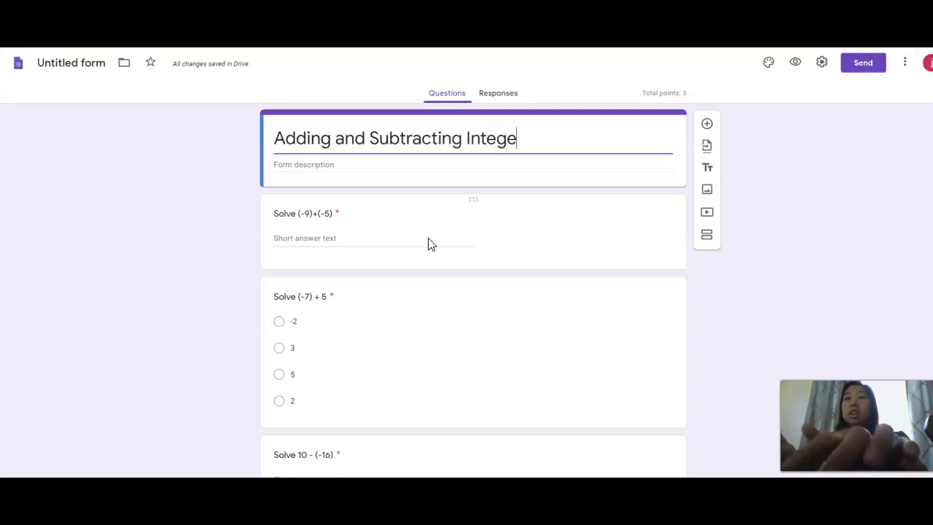
text(rs Acitiv)
key(BackSpace)
key(BackSpace)
key(BackSpace)
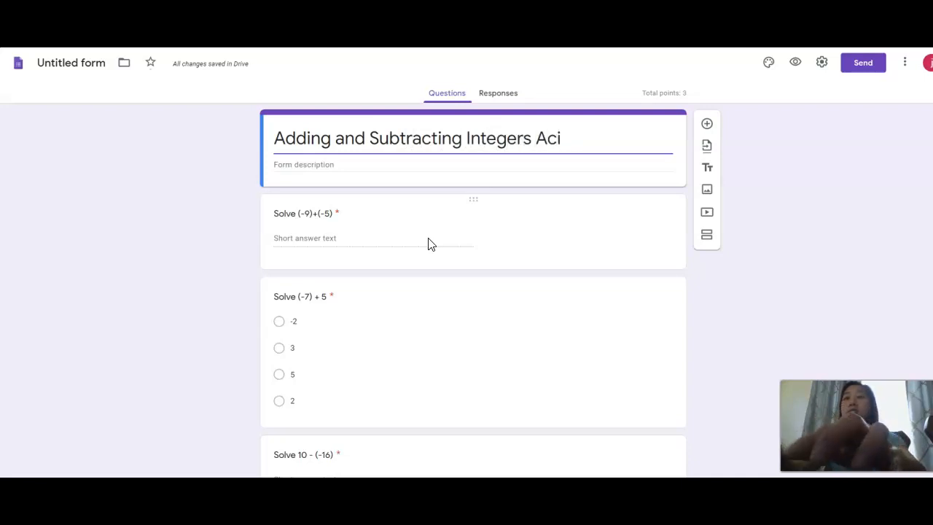
text(y)
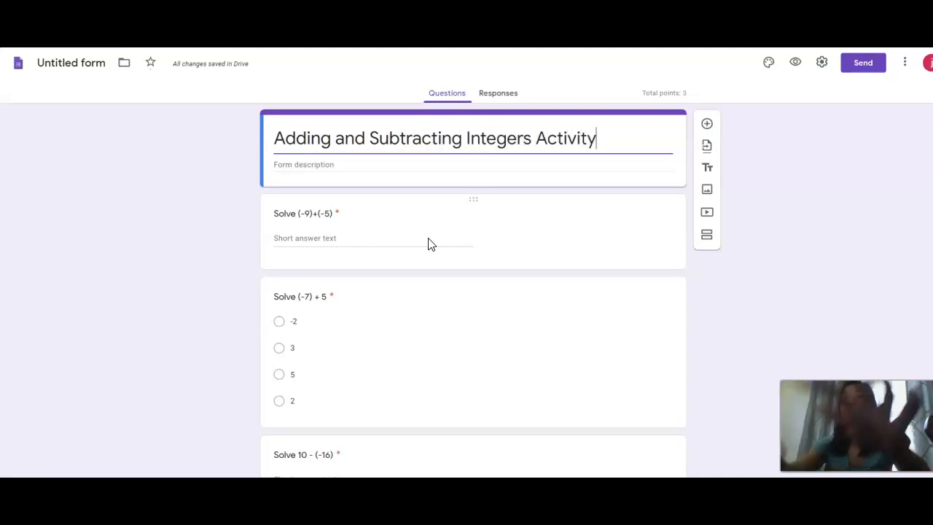
- Open the retitled form's sending options and copy its full, unshortened share link again
click(868, 66)
click(430, 146)
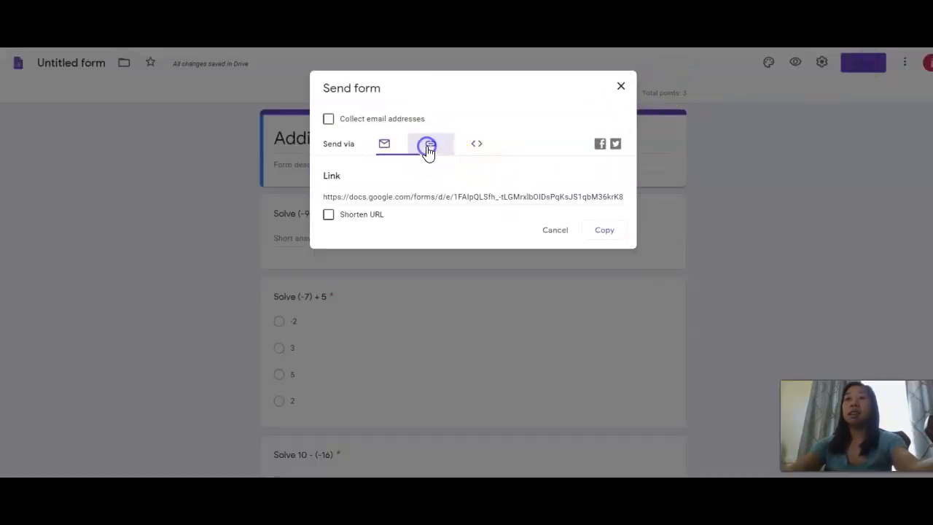
click(430, 197)
right_click(430, 197)
click(452, 202)
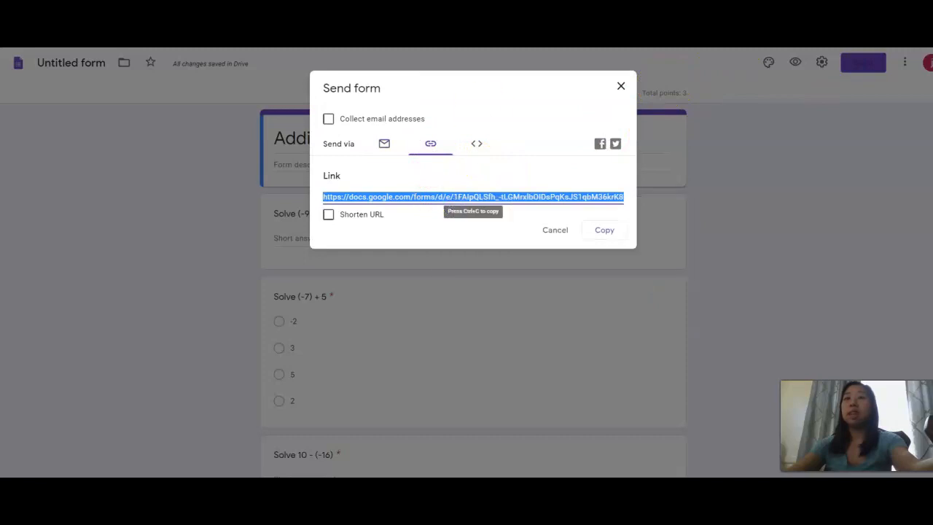
click(606, 228)
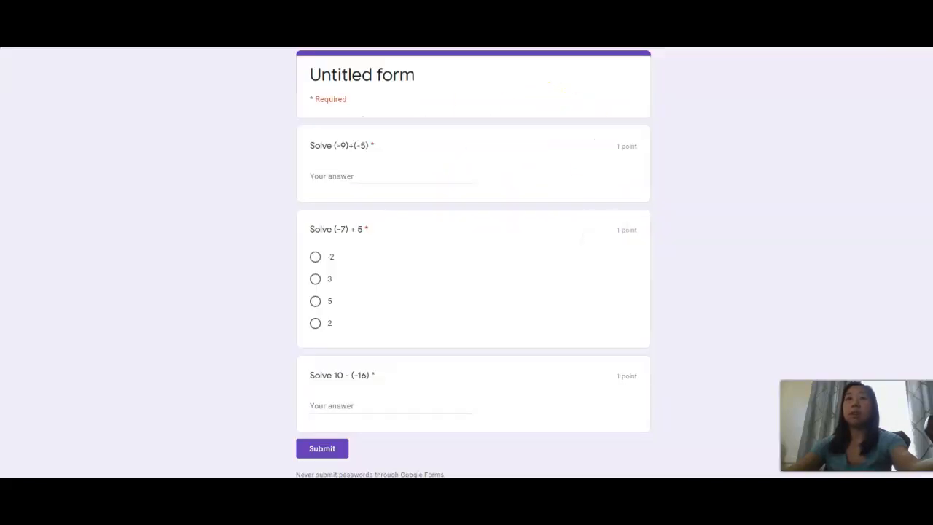
- Load the copied link in the respondent's browser tab to show the form under its new title
right_click(294, 35)
click(339, 83)
key(Return)
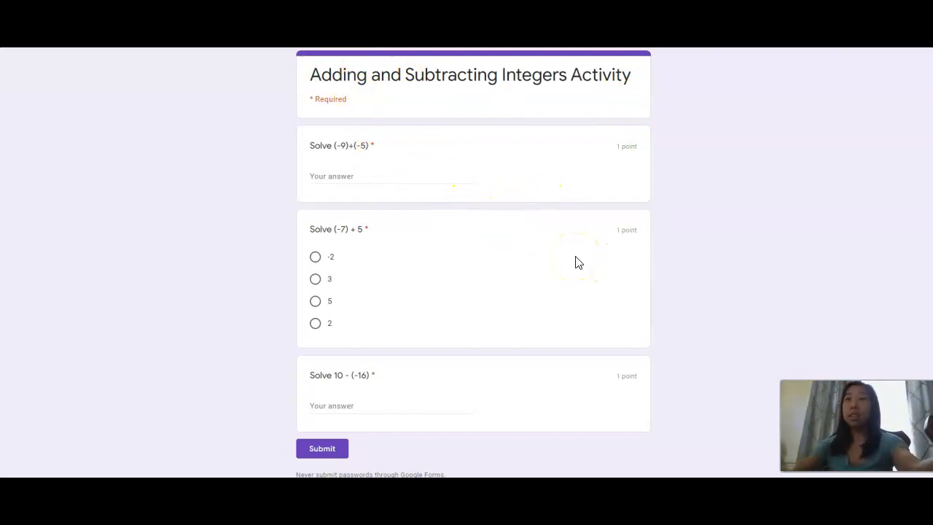
- Fill in the live quiz with -14 for (-9)+(-5), option 5 for (-7) + 5, and 6 for 10 - (-16)
click(363, 177)
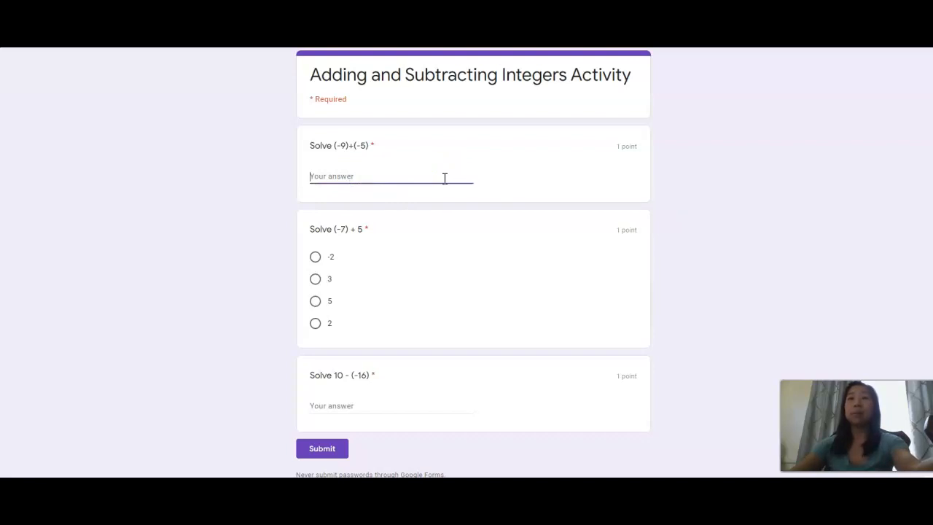
text(-14)
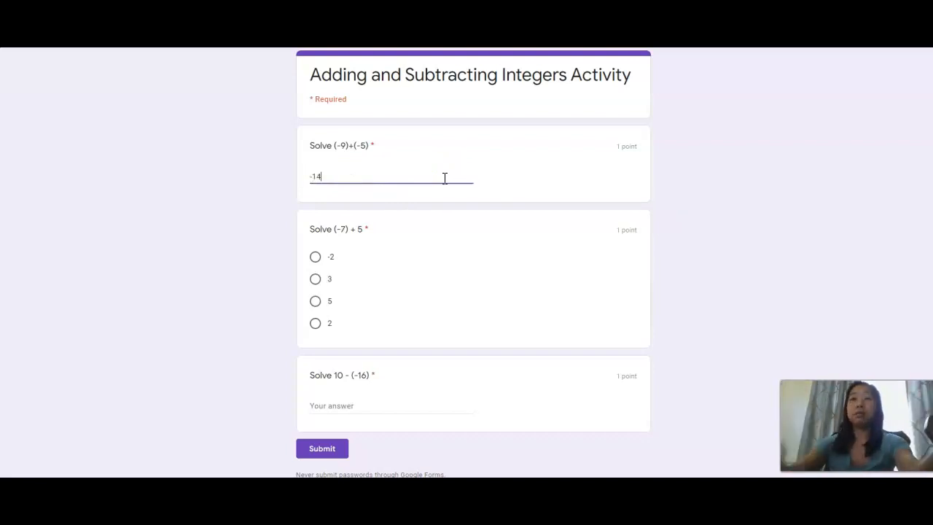
click(441, 177)
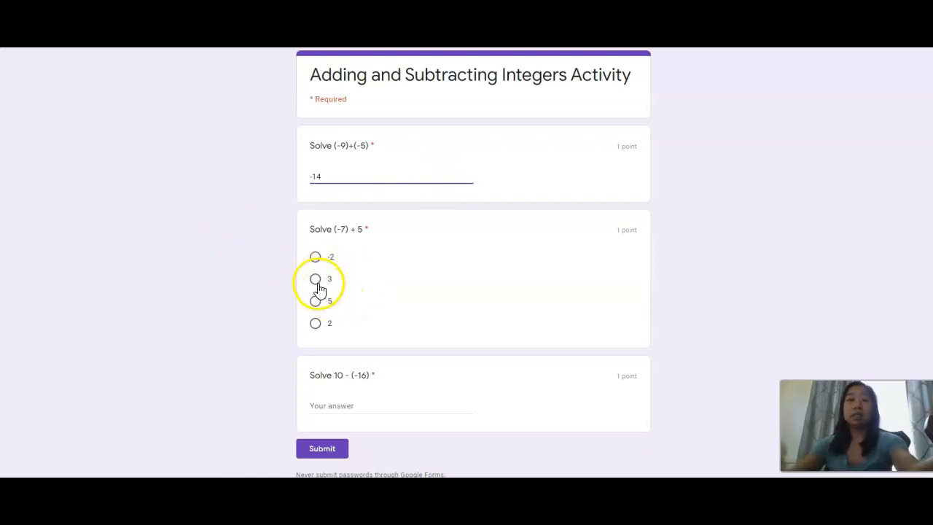
click(317, 307)
click(360, 408)
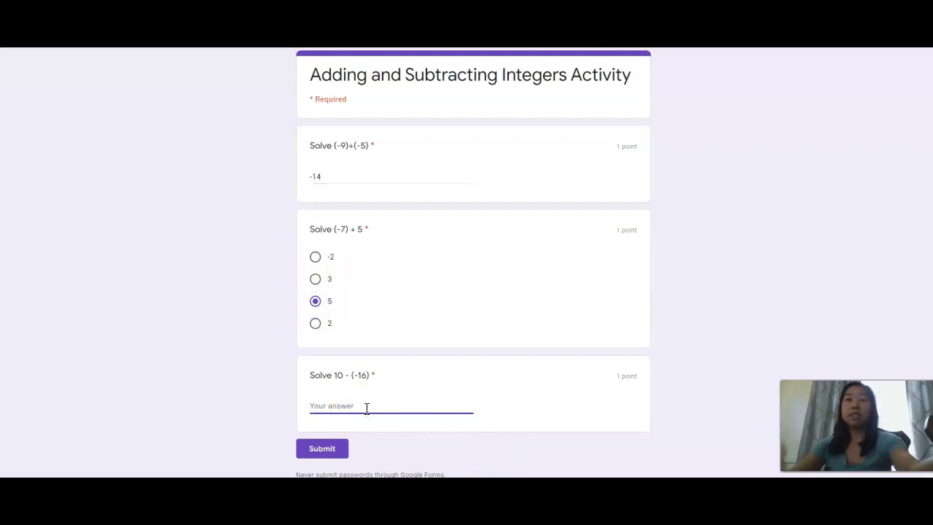
text(6)
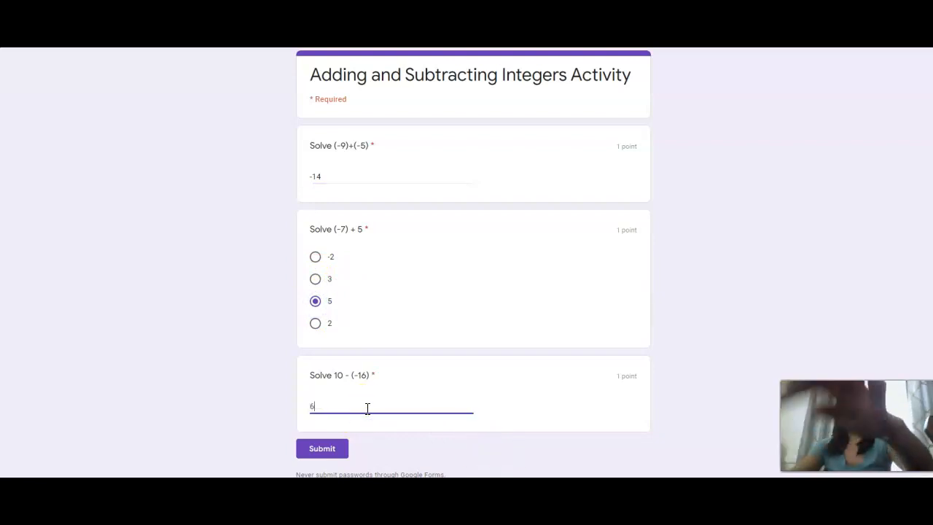
- Submit the quiz response and view its score with the marked and correct answers for all questions
click(329, 455)
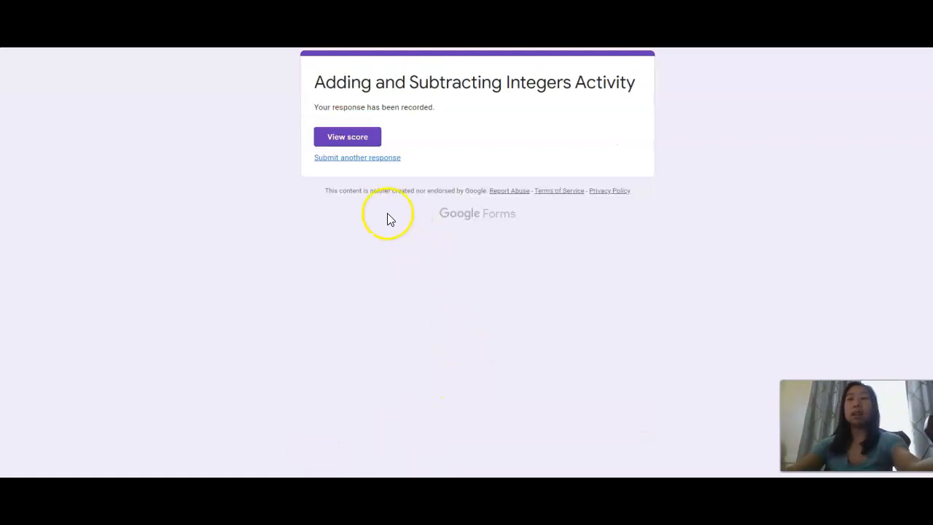
click(353, 139)
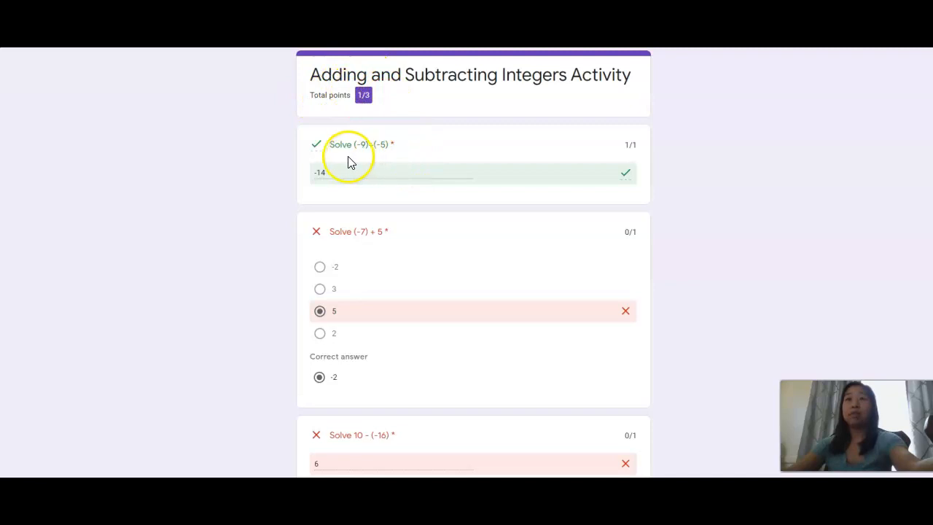
scroll(431, 191, down, 2)
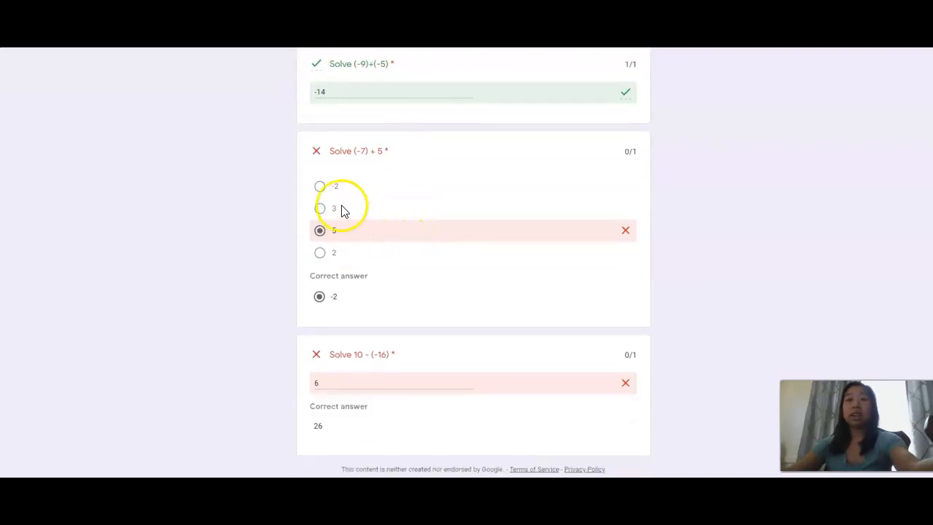